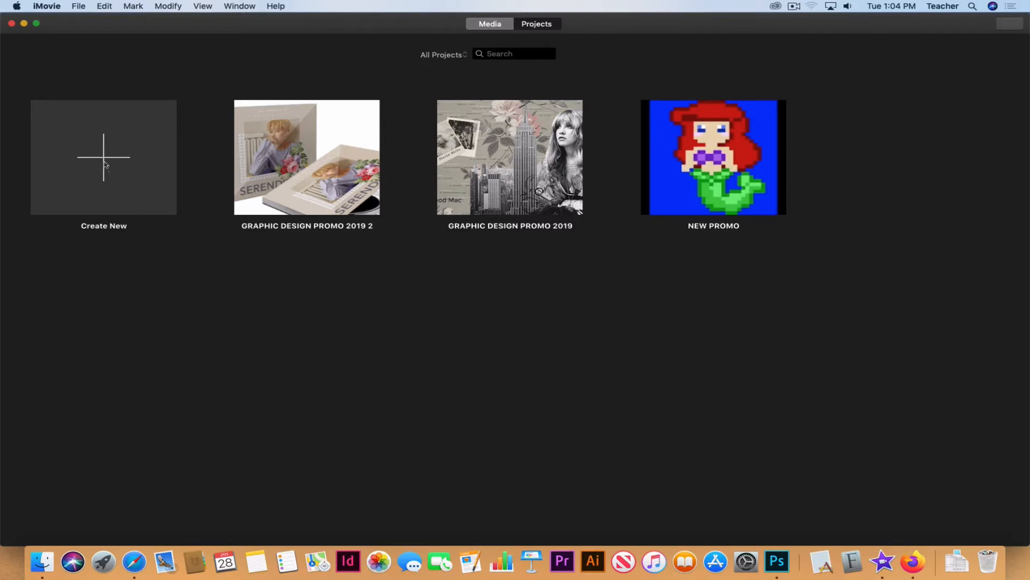
Create a new movie project.
click(105, 170)
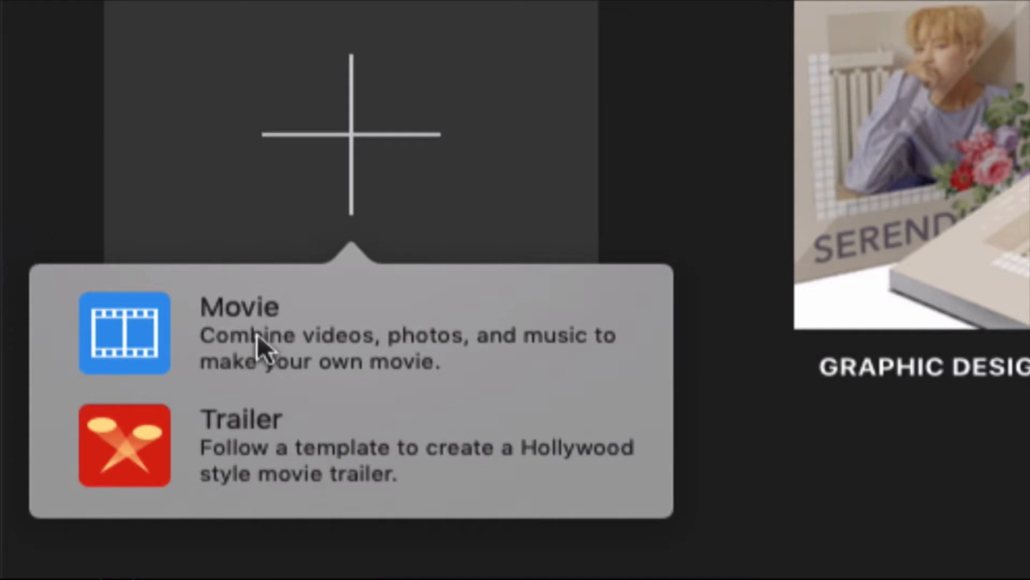
click(256, 334)
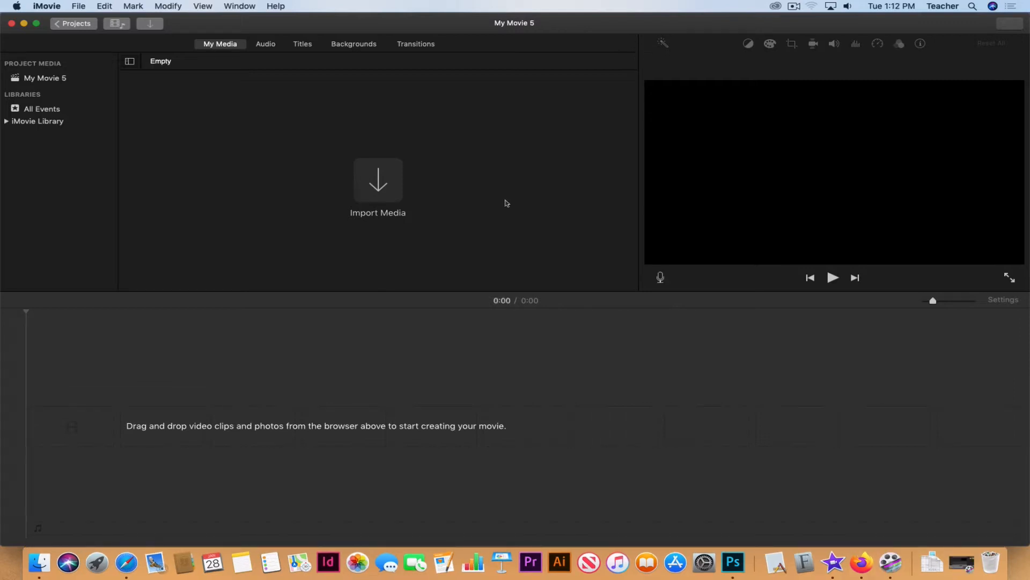
Start a media import and browse from 00) INTRO. TO IMOVIE on the Desktop into Exercise Files, expanding the surfing clips folder.
click(378, 182)
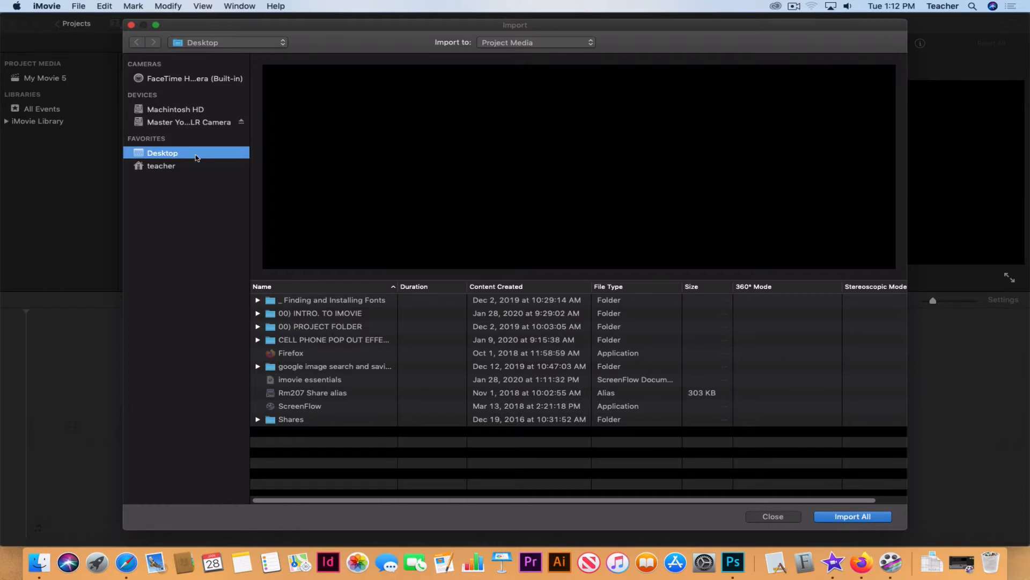
double_click(271, 316)
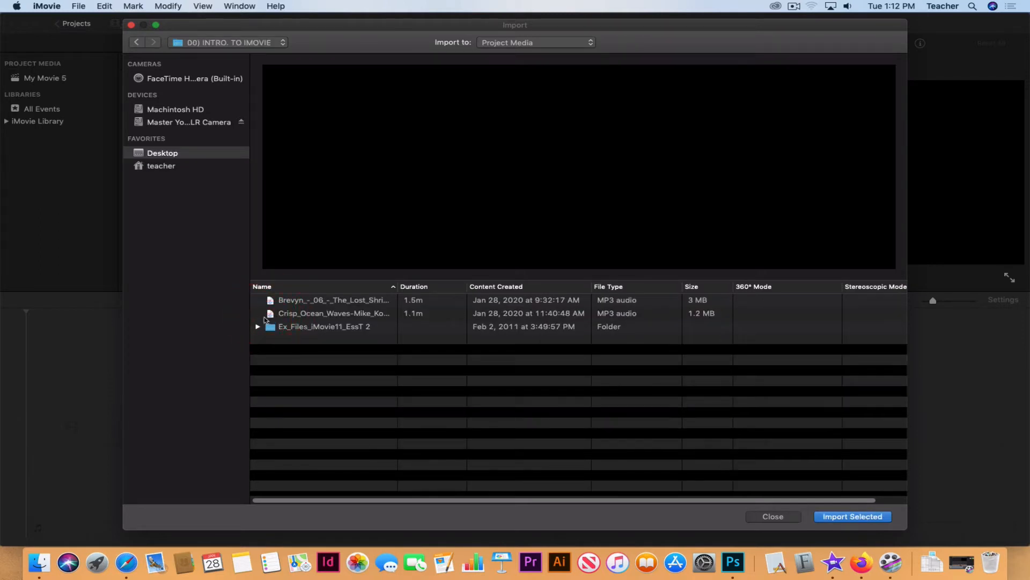
click(257, 327)
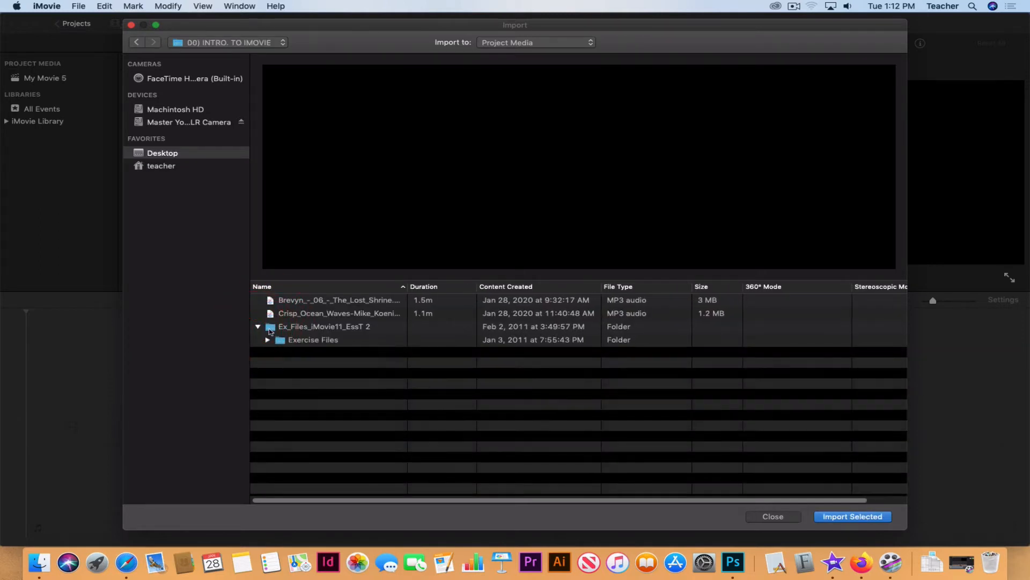
click(267, 340)
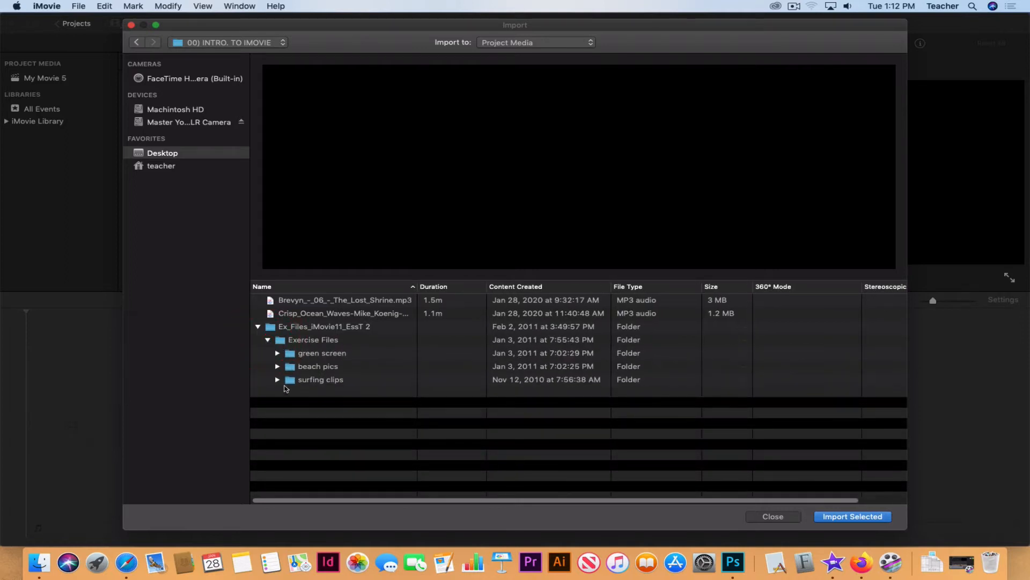
click(277, 380)
Import every clip in the surfing clips folder, from surfing_clip_12.mov through surfing_clip_1.mov, into the project media.
scroll(391, 392, down, 3)
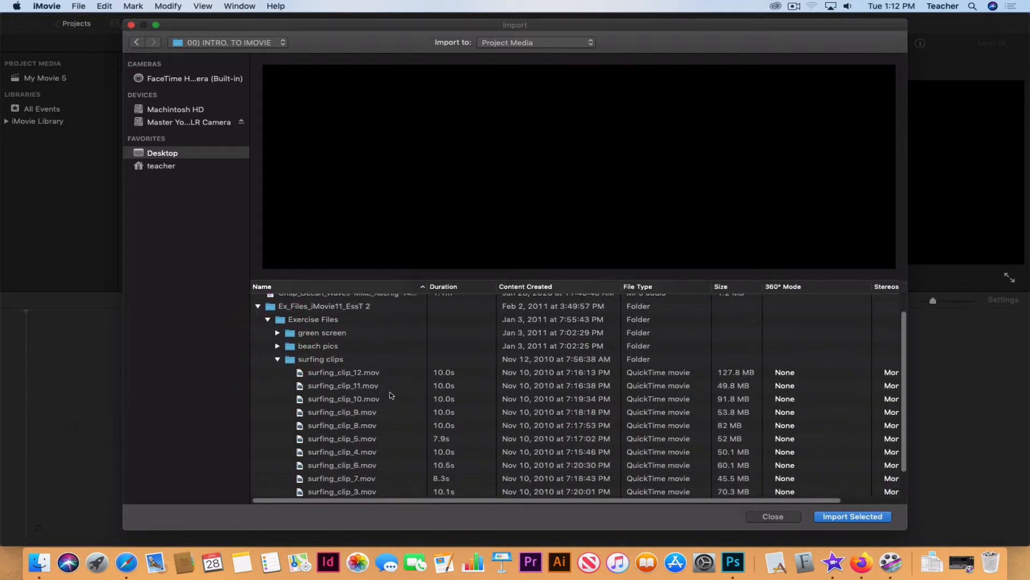
scroll(391, 396, down, 1)
click(360, 346)
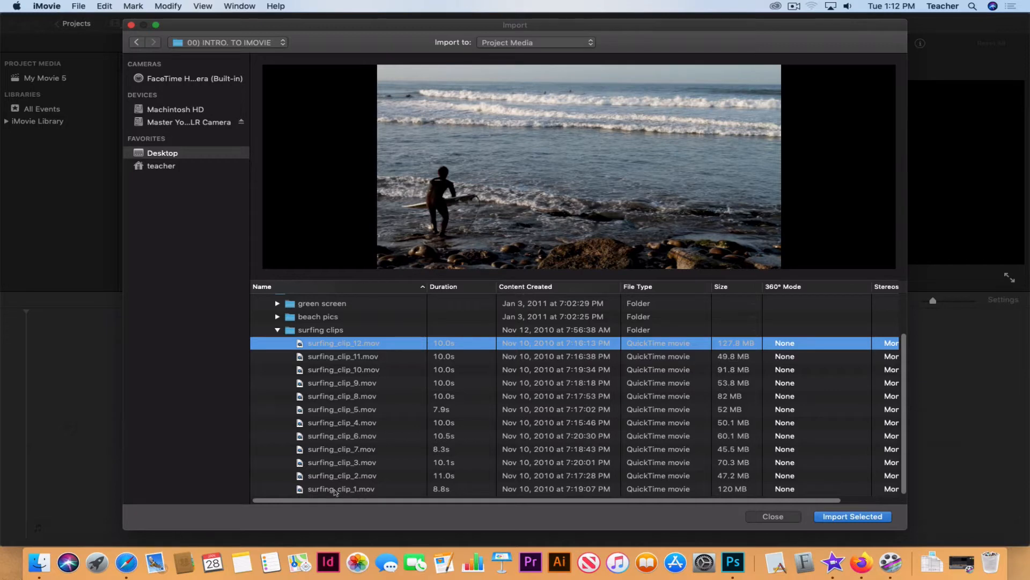
shift+click(335, 489)
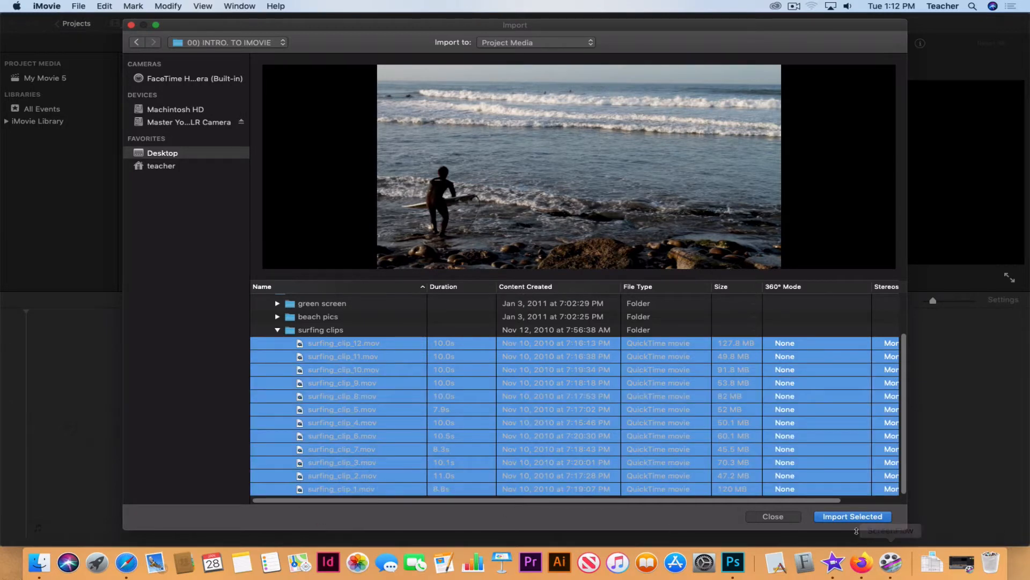
click(846, 517)
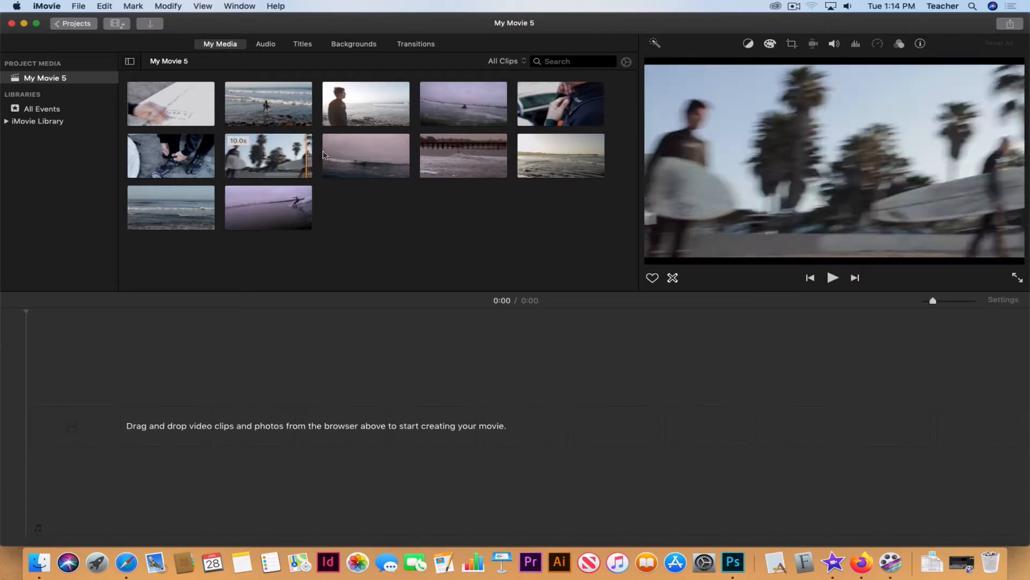
Add the 10-second clip of surfers walking past palm trees to the timeline and trim about two seconds off its start.
click(277, 152)
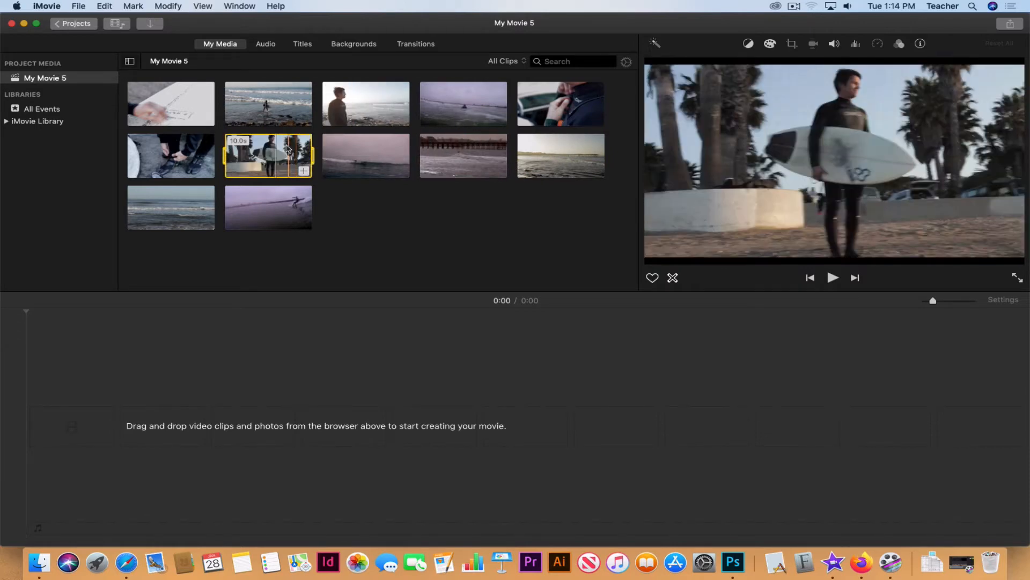
drag(289, 166, 284, 424)
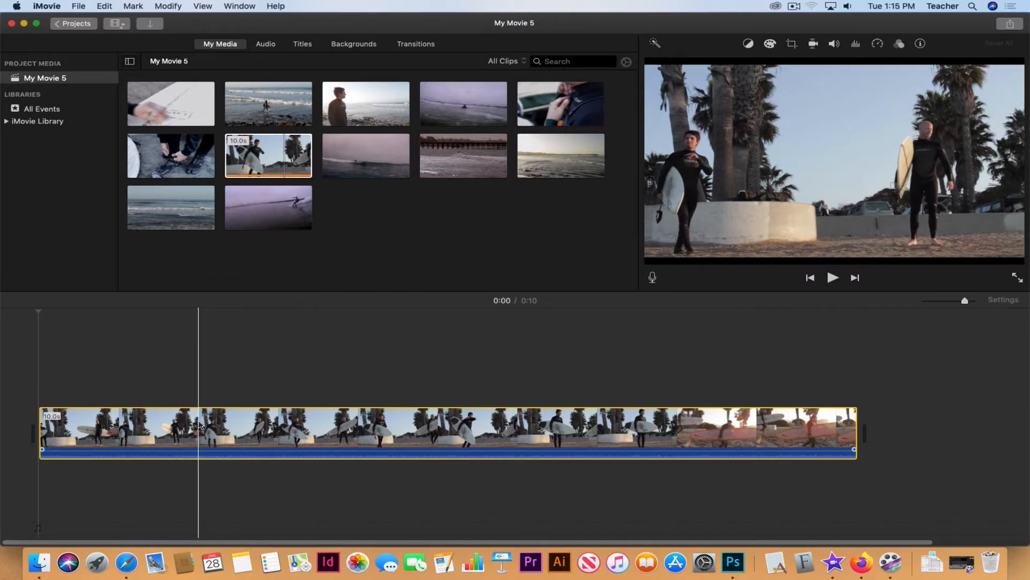
click(200, 426)
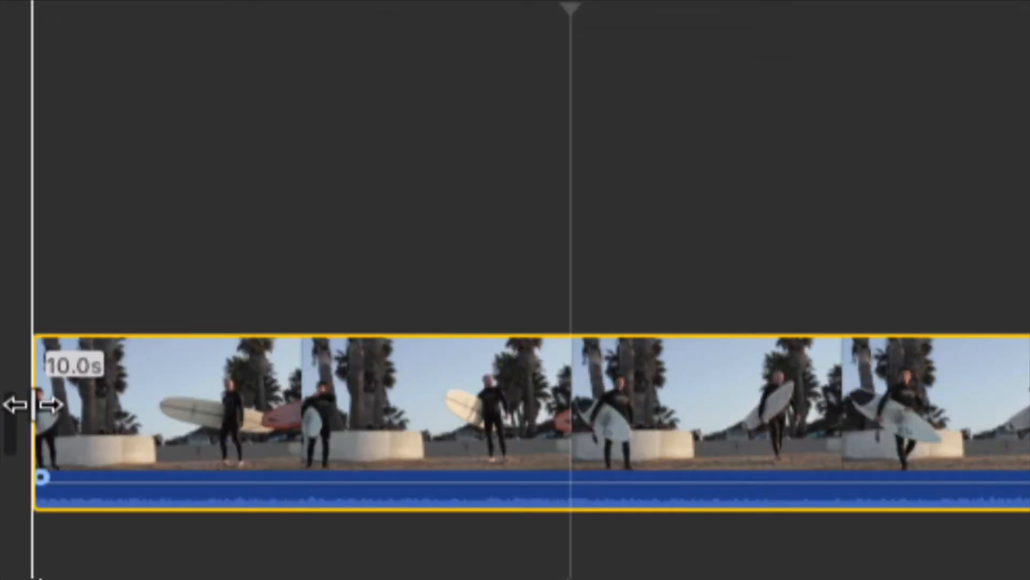
drag(33, 404, 568, 403)
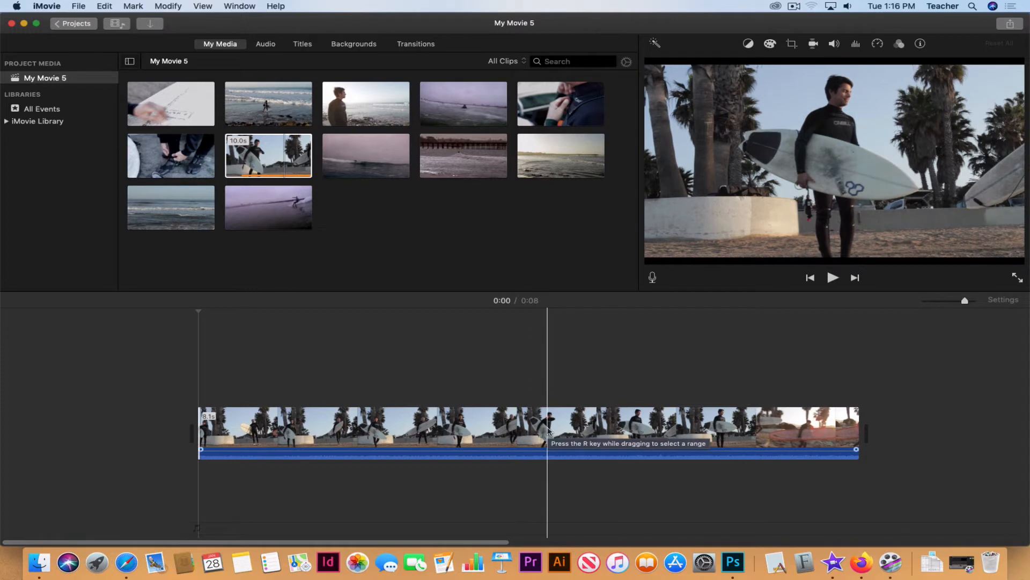
Try shortening the clip from its end to around its middle, and extend the end back out to full length.
click(548, 431)
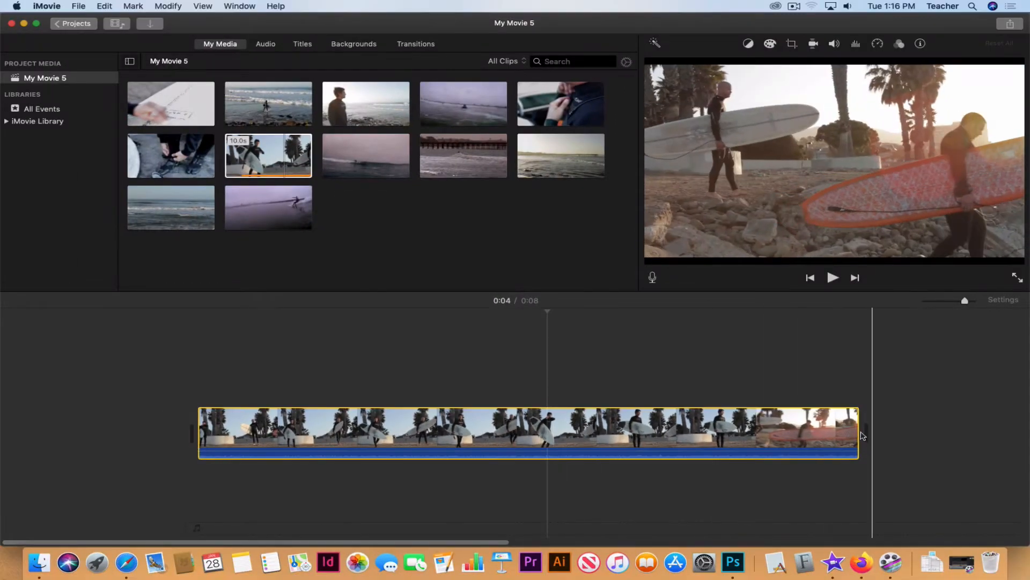
drag(857, 431, 552, 431)
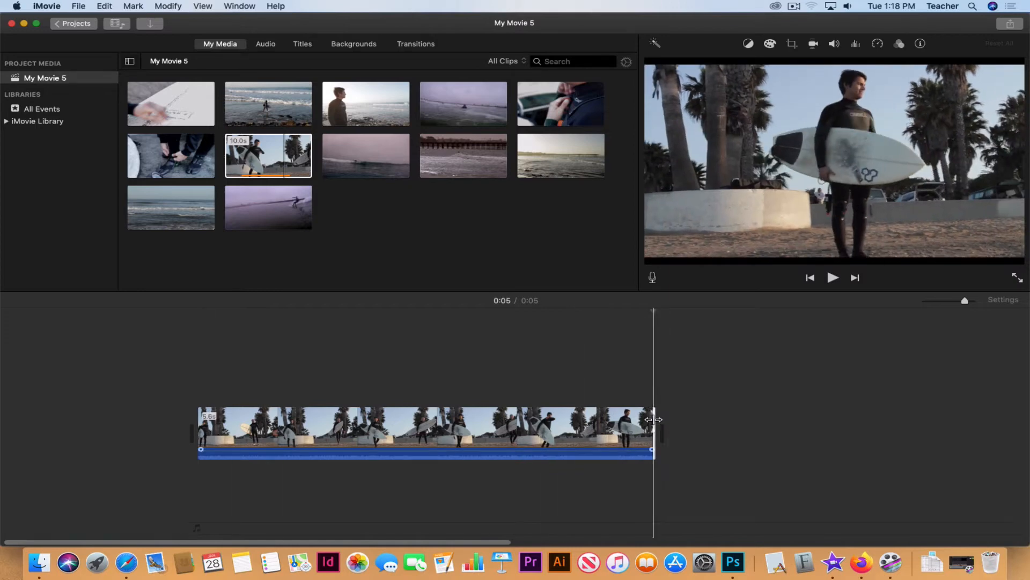
drag(653, 419, 865, 419)
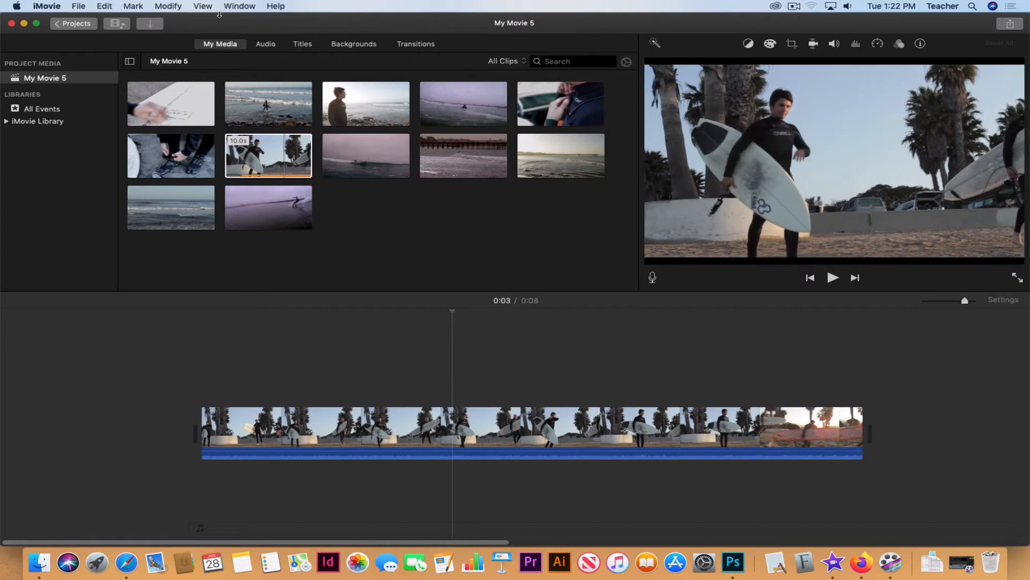
Split the timeline clip at the 0:03 playhead position and return the playhead to the start.
click(176, 8)
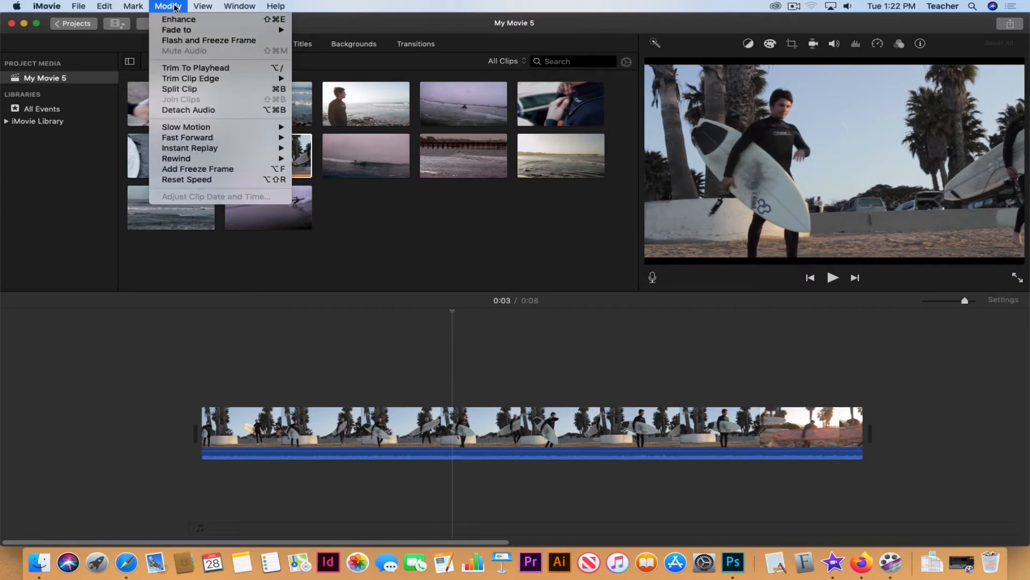
click(207, 90)
key(Home)
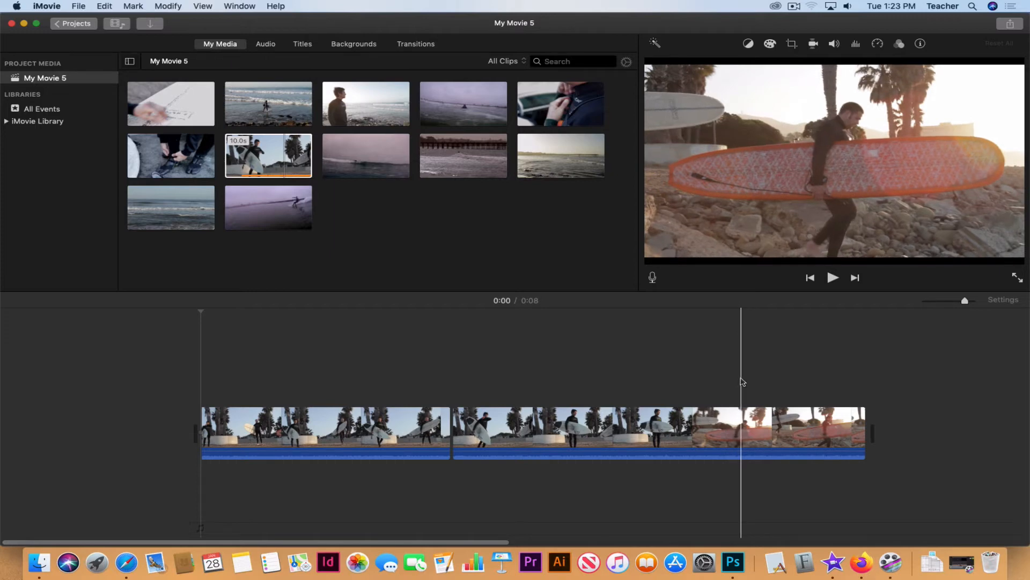
Split the second segment at 0:06, where the surfer carries the orange board, and delete the middle segment.
click(742, 381)
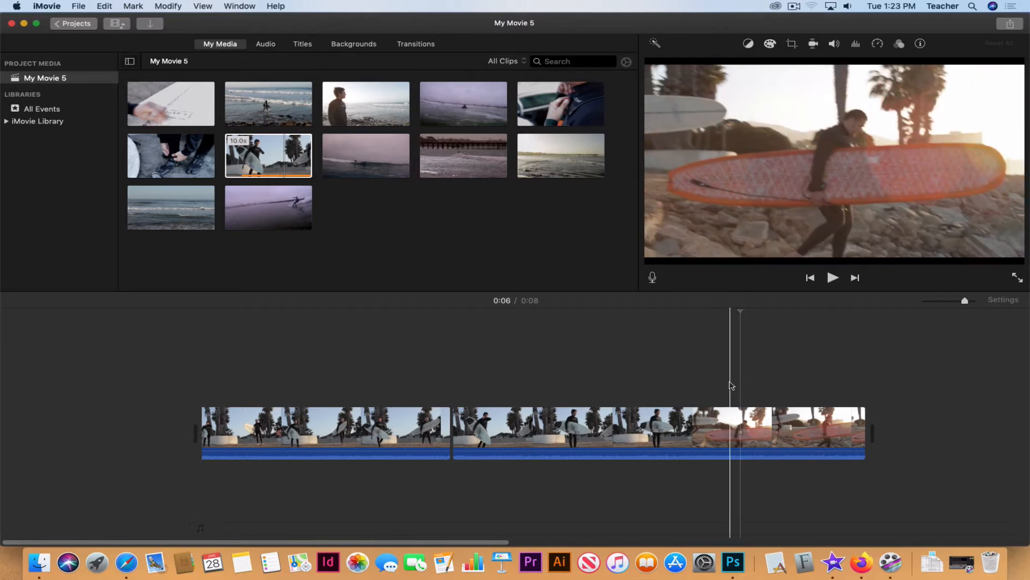
click(166, 6)
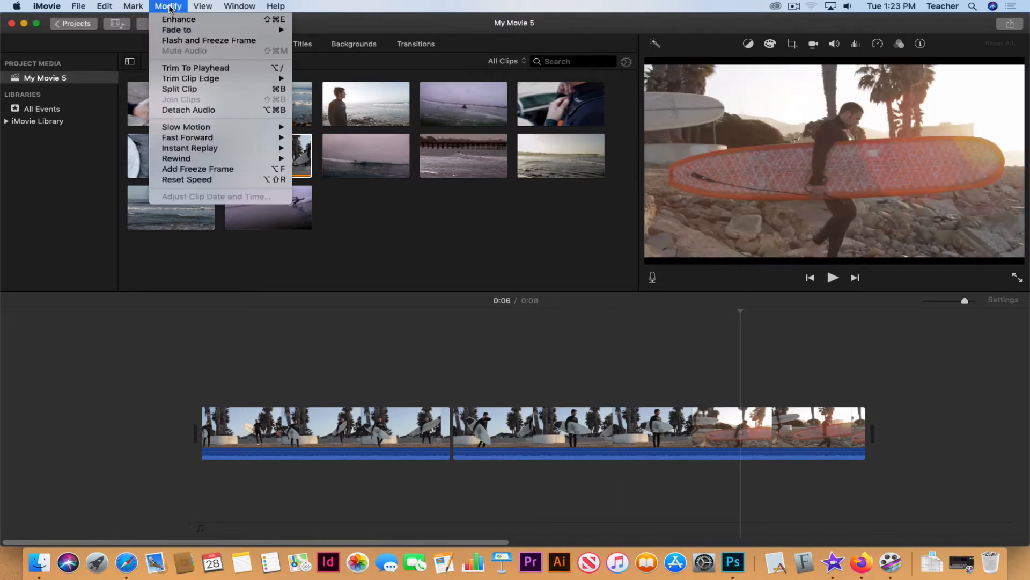
click(190, 92)
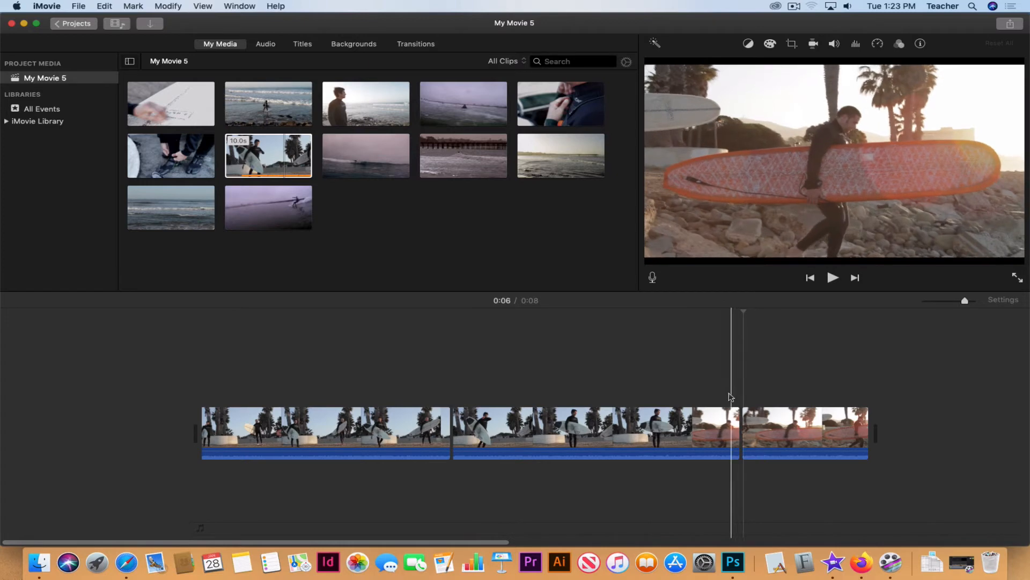
click(589, 419)
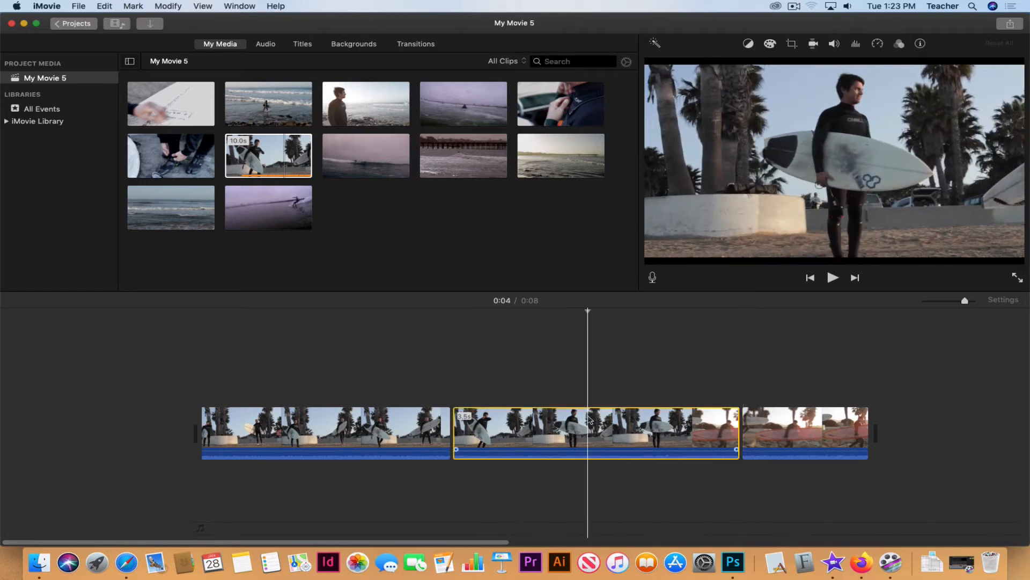
key(Delete)
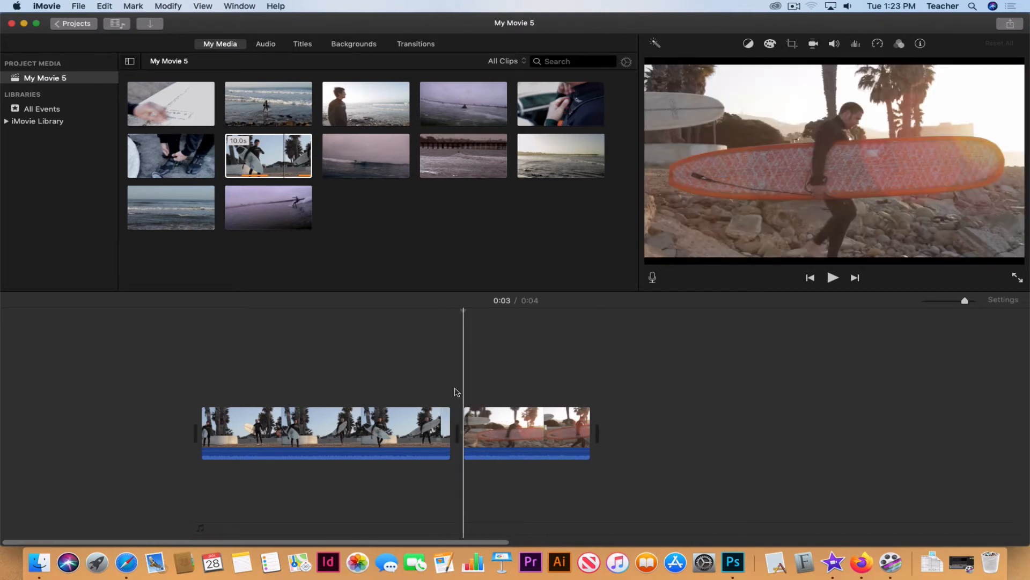
Add the 7.9-second clip of a surfer paddling in purple-tinted water to the end of the timeline.
click(485, 110)
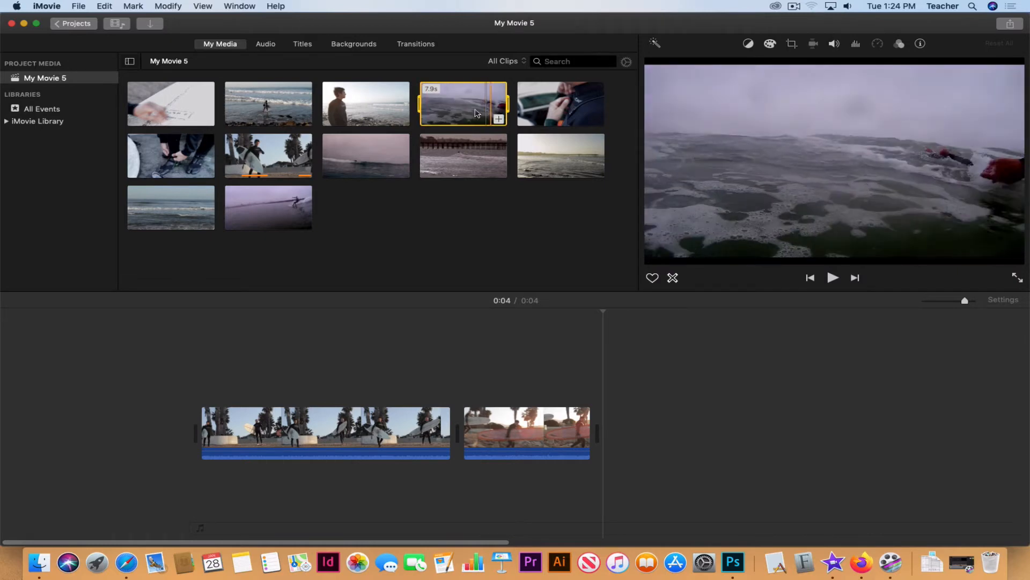
drag(459, 113, 618, 434)
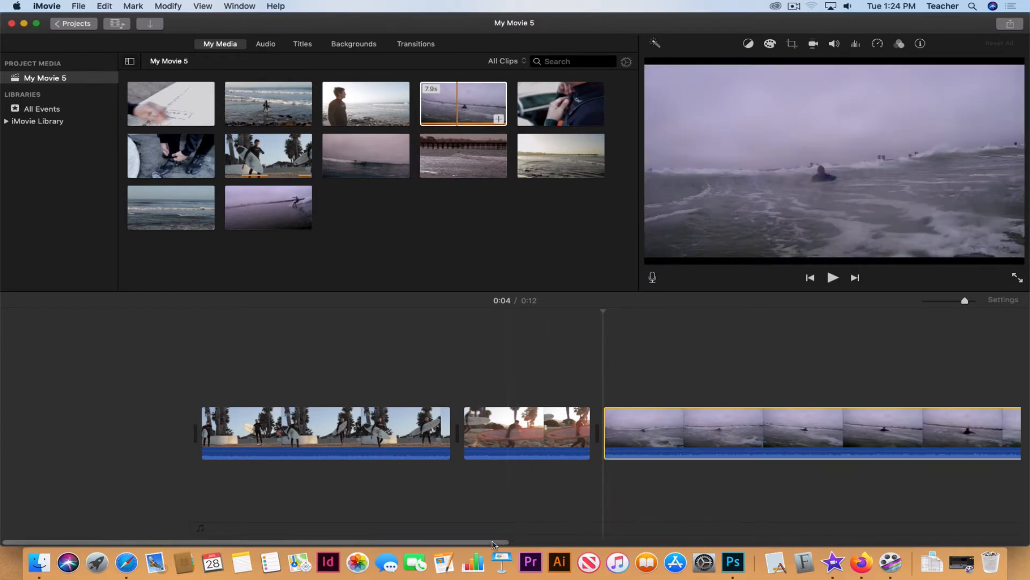
drag(485, 546, 653, 534)
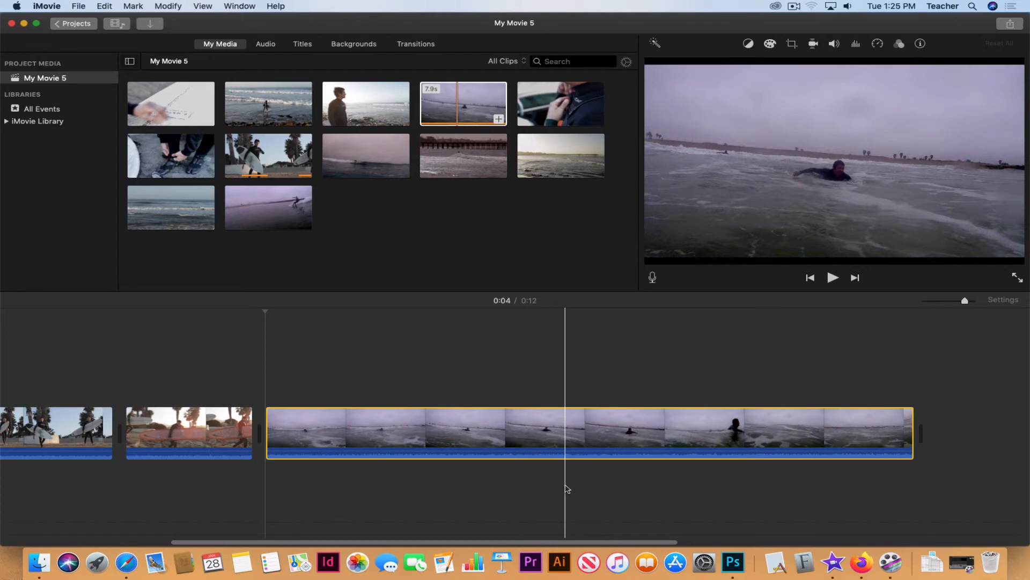
Zoom the timeline out to see all the clips, in to examine the last clip closely, and back out.
key(super+minus)
key(super+minus)
key(super+minus)
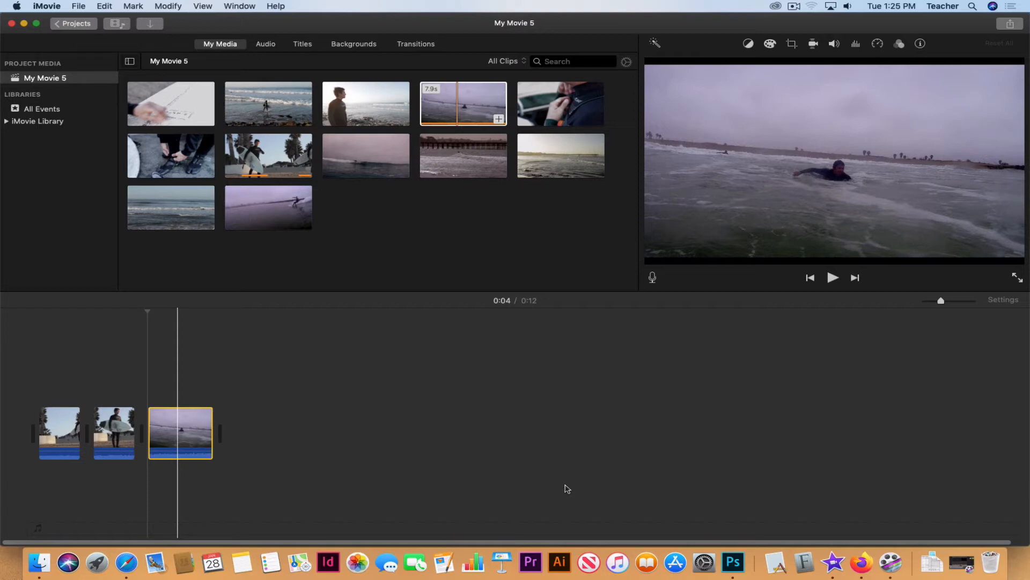
key(super+equal)
key(super+equal)
key(super+equal)
key(super+equal)
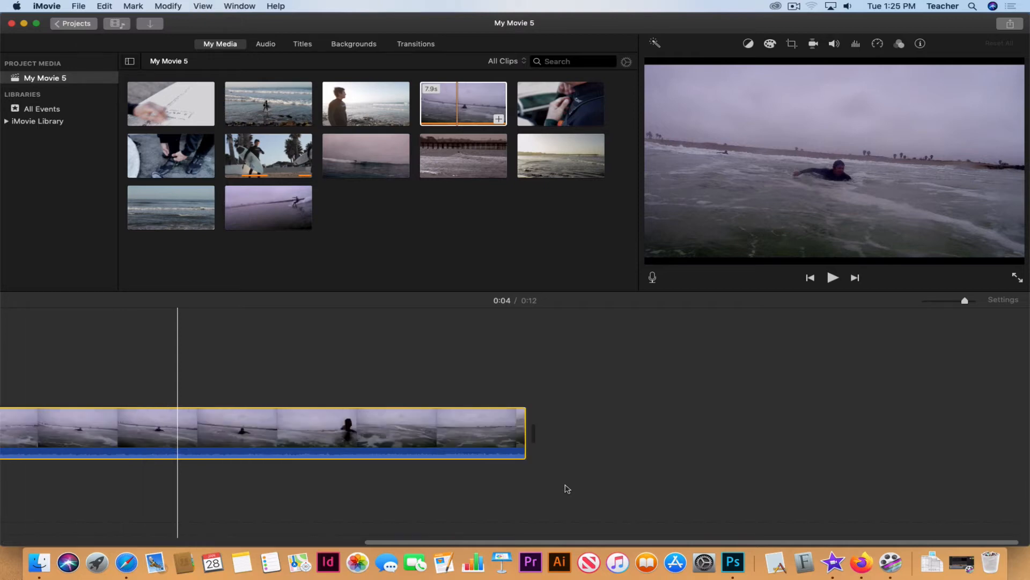
key(super+minus)
key(super+minus)
key(super+minus)
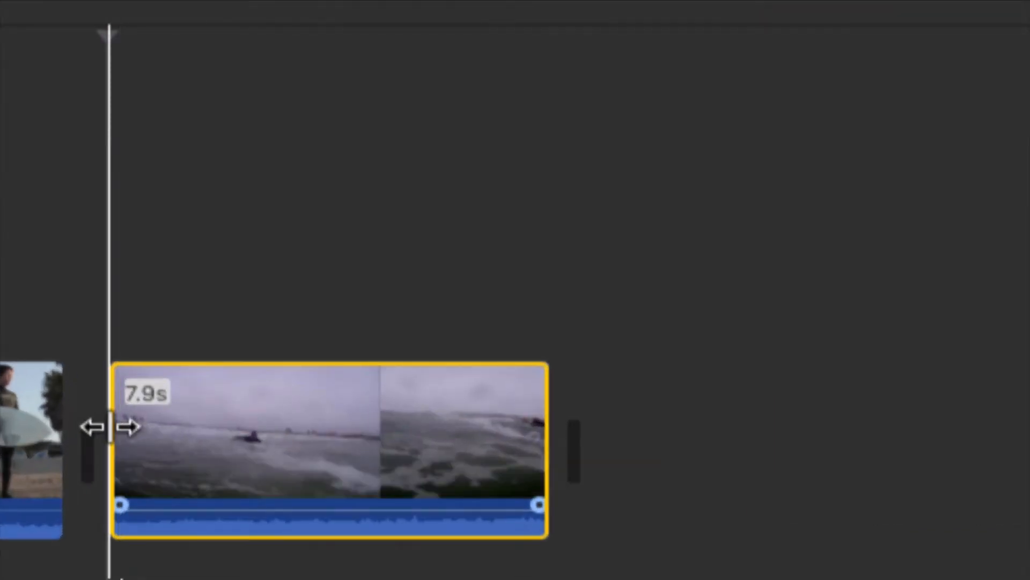
Trim the paddling clip's start to leave about 3.5 seconds, and cut its end back to where the surfer rises.
click(110, 427)
drag(110, 427, 330, 445)
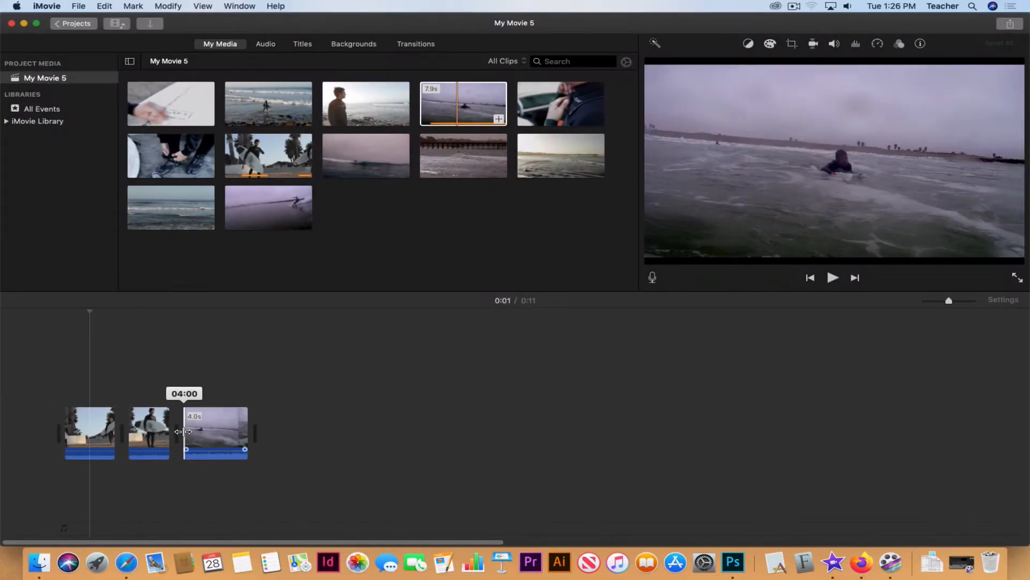
drag(183, 432, 199, 433)
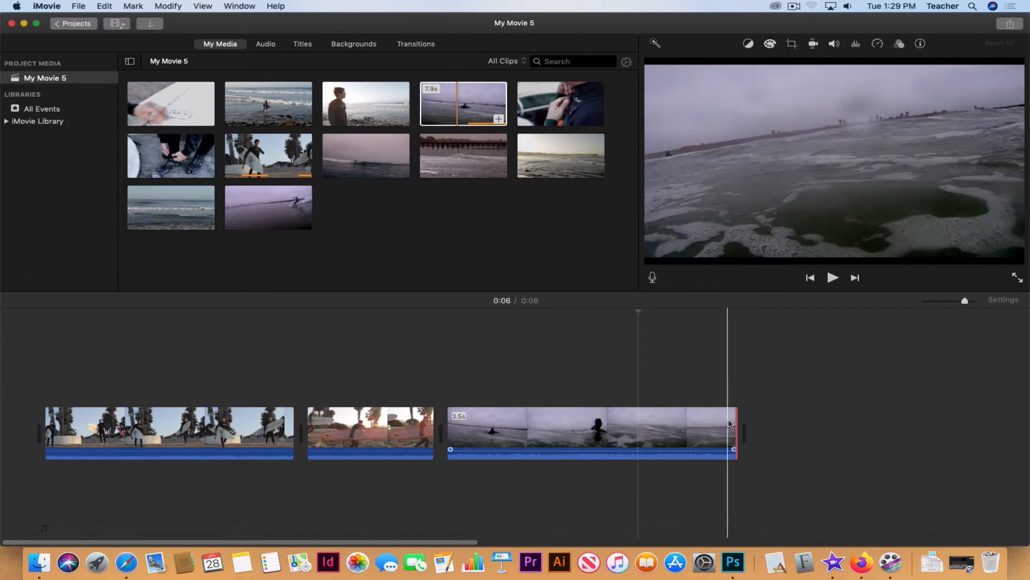
drag(732, 420, 609, 420)
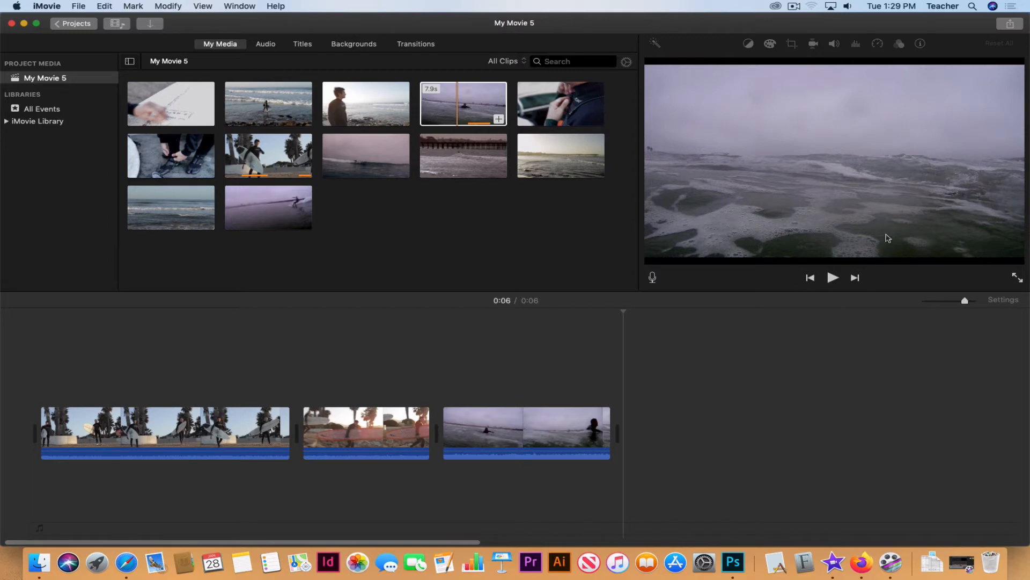
Play the edited sequence from the beginning to review the cuts.
click(811, 279)
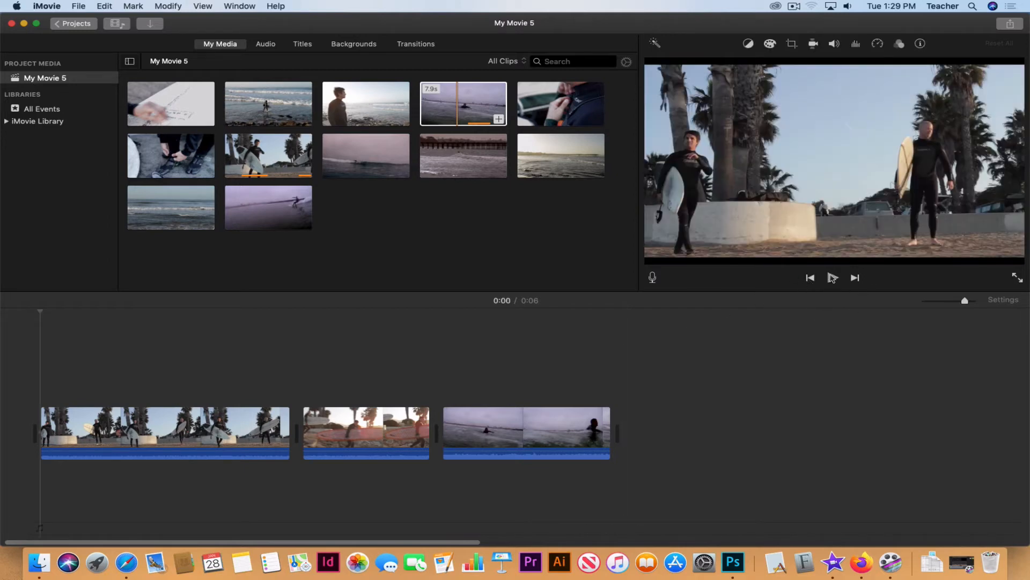
click(833, 277)
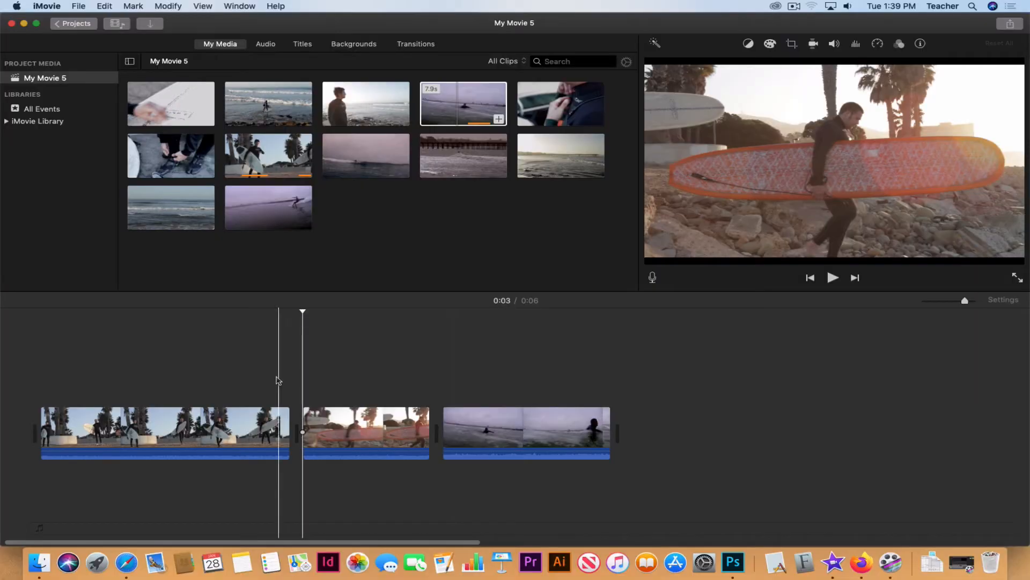
Detach the audio from all three video clips on the timeline.
click(243, 425)
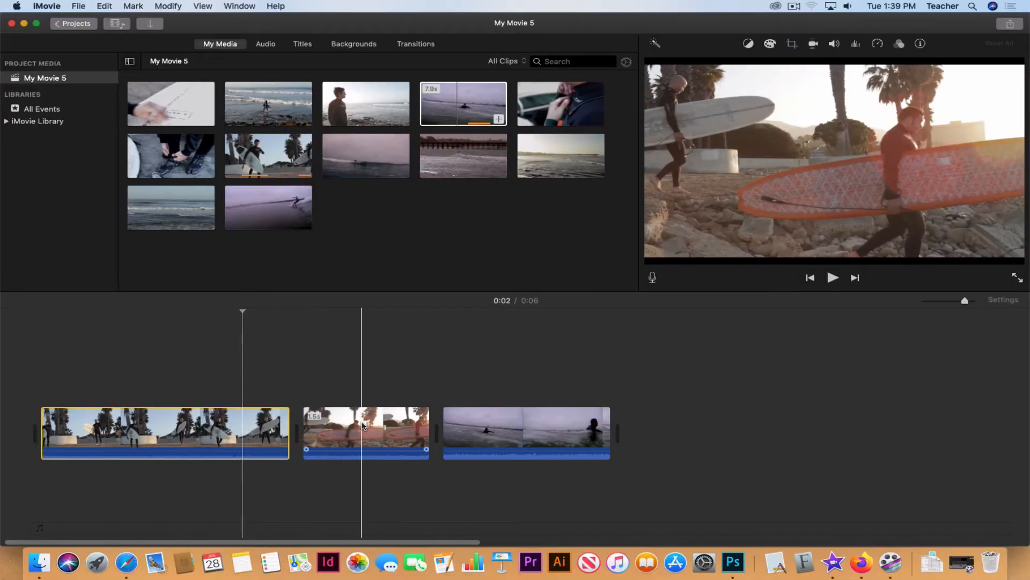
super+click(360, 426)
super+click(463, 423)
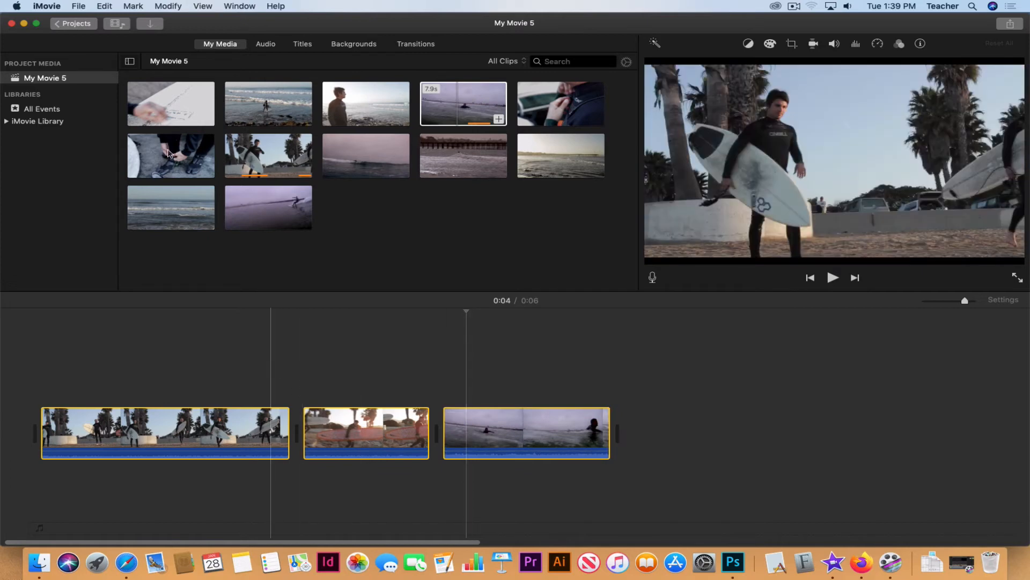
click(169, 6)
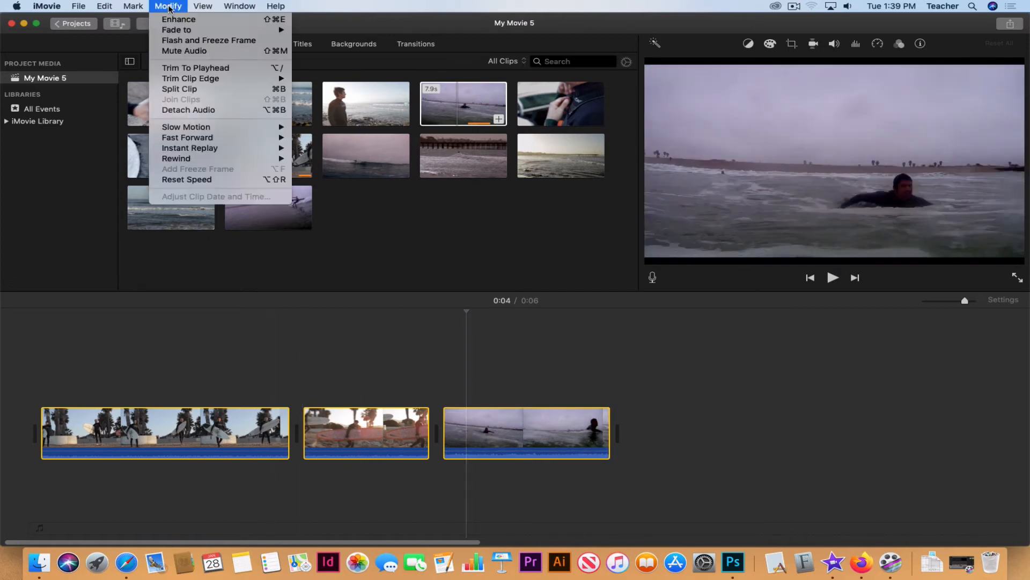
click(194, 110)
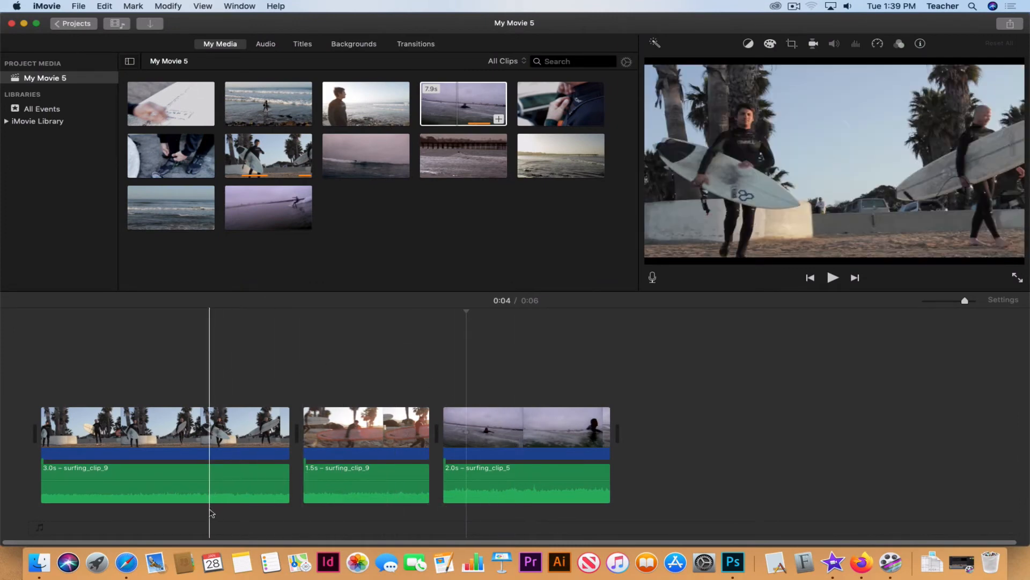
Delete the three detached audio clips beneath the video clips.
click(234, 495)
shift+click(330, 496)
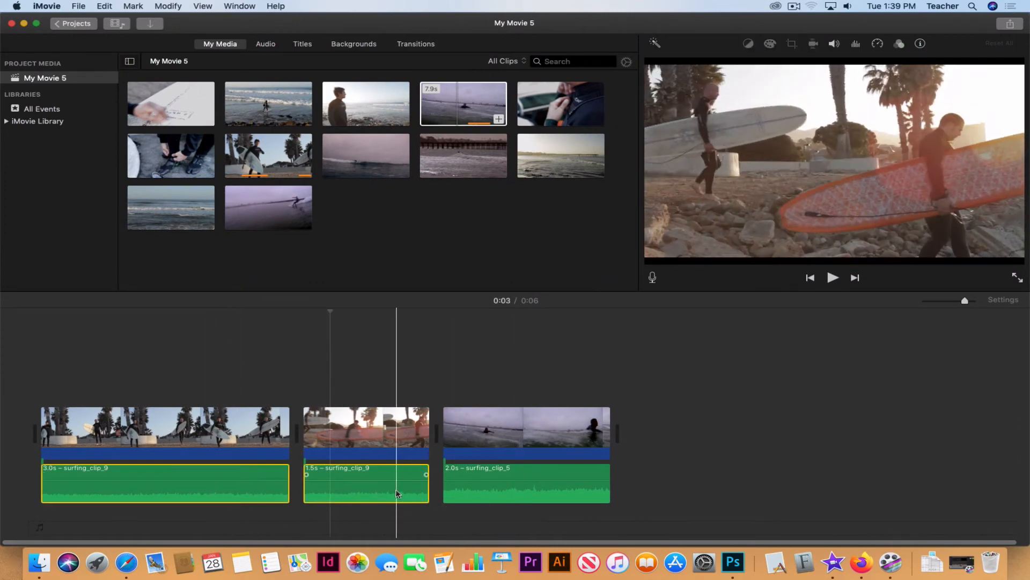
shift+click(466, 494)
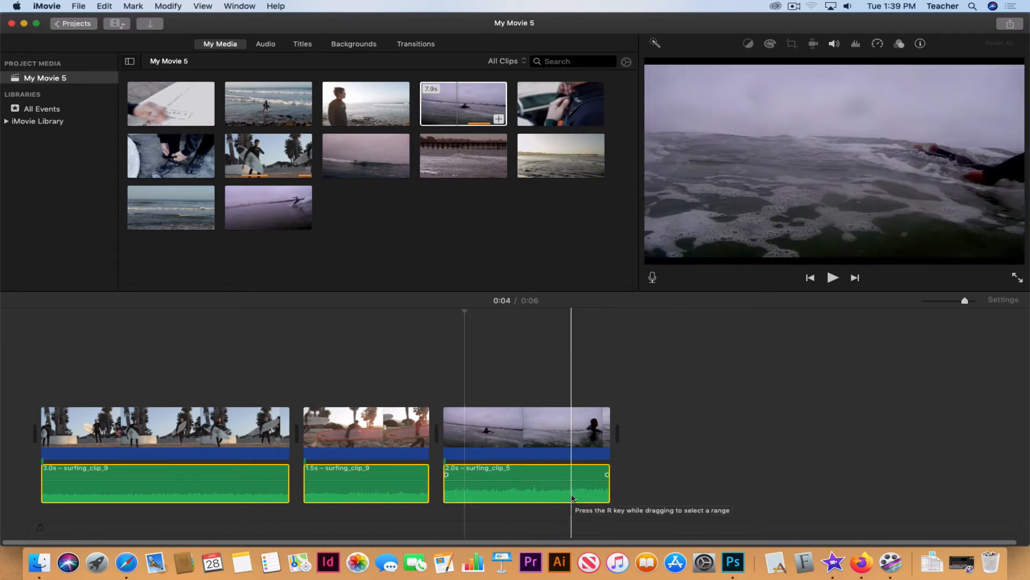
key(Delete)
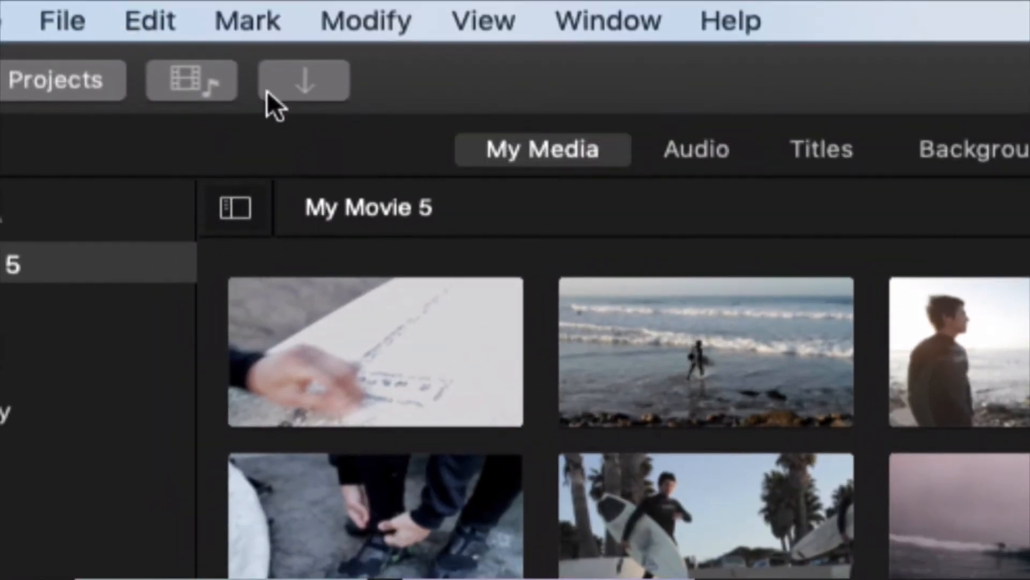
Import the Lost Shrine and Crisp Ocean Waves MP3 files from the desktop folder "00) INTRO. TO iMOVIE" into the project media.
click(305, 81)
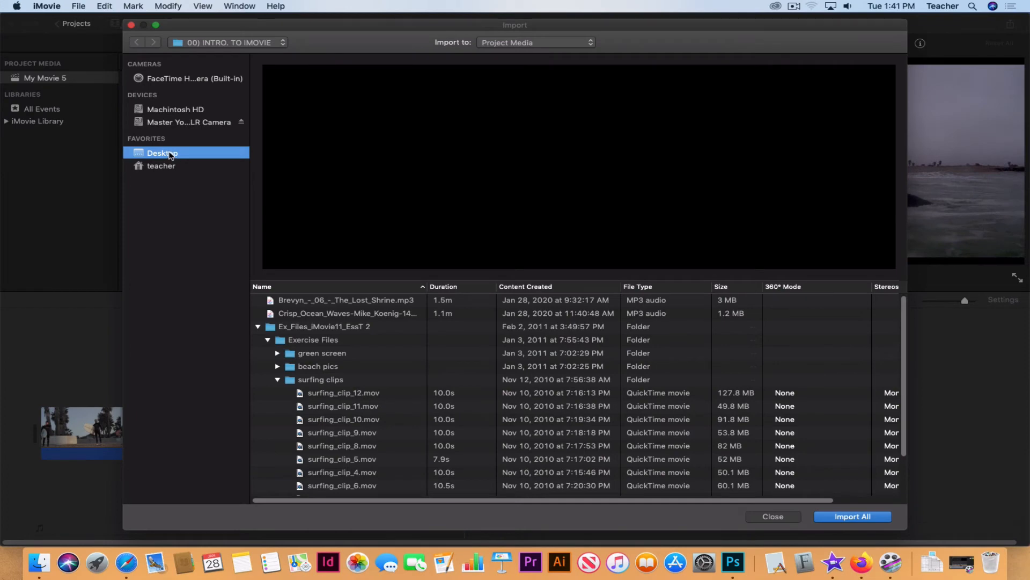
click(167, 165)
click(166, 153)
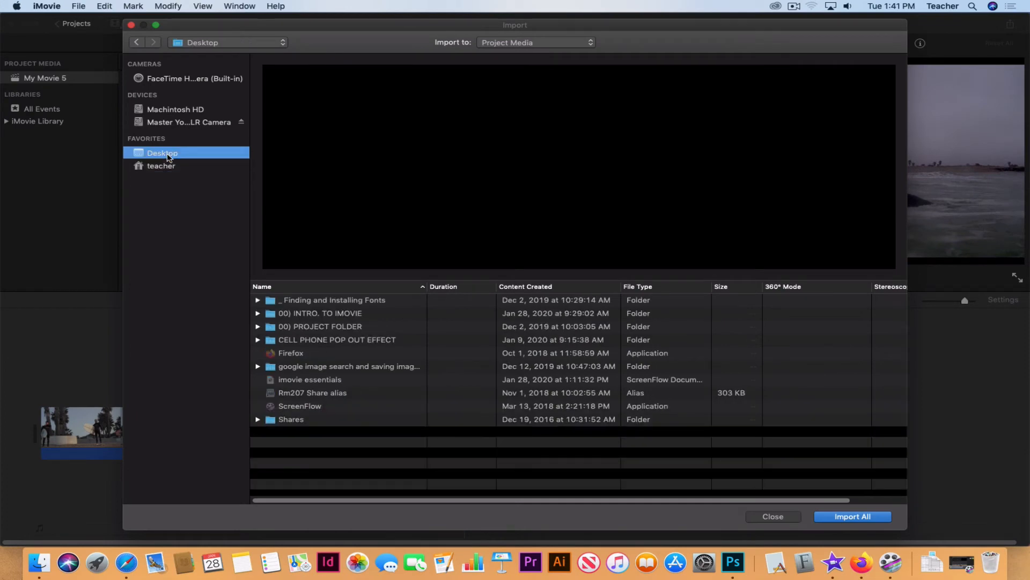
double_click(273, 315)
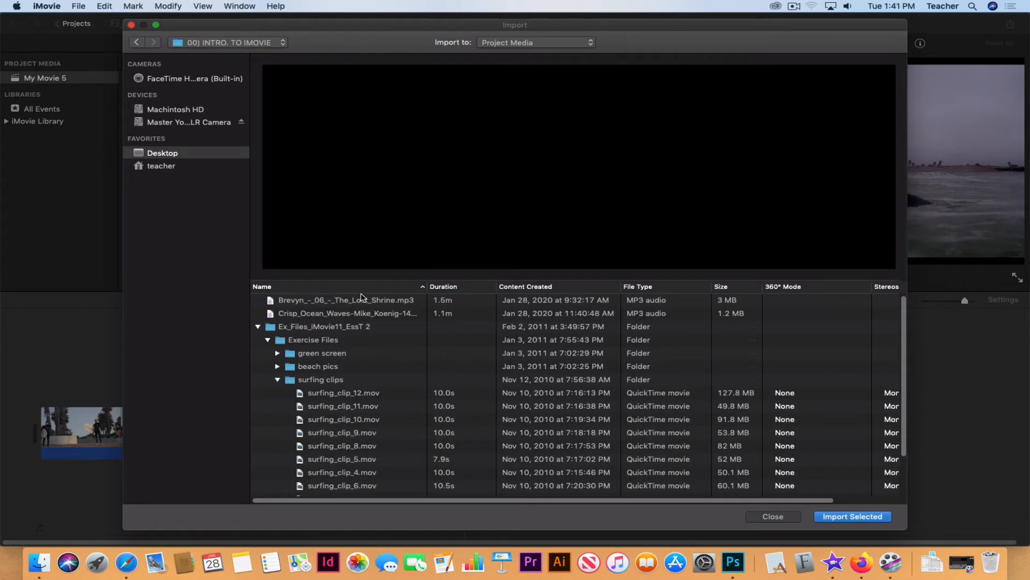
click(355, 303)
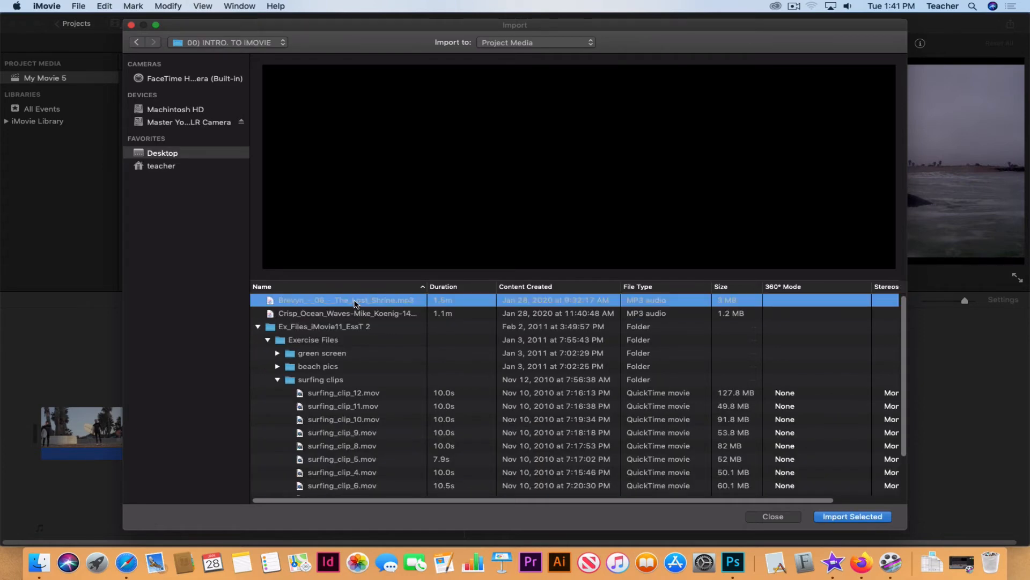
shift+click(378, 318)
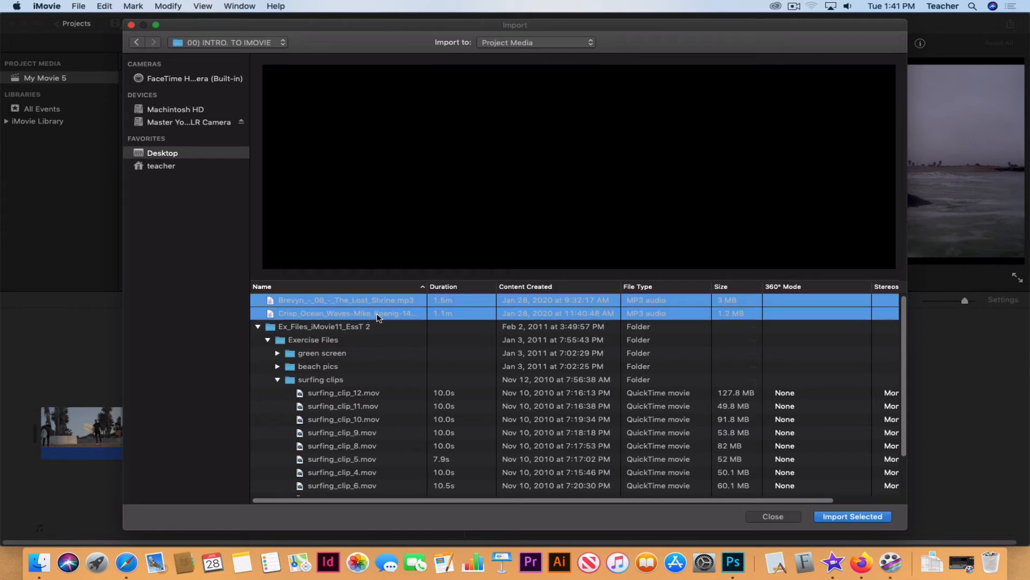
click(844, 518)
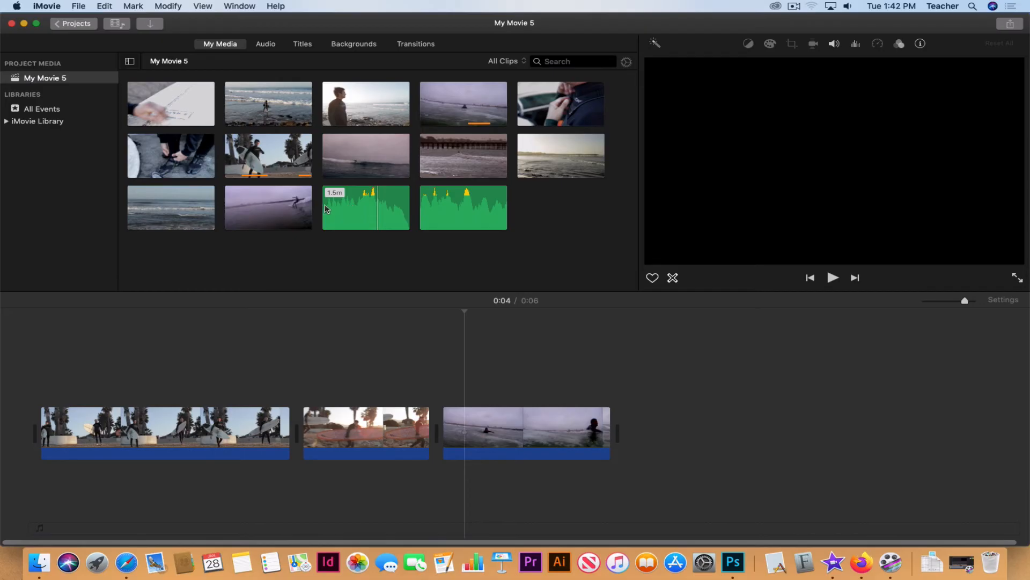
Turn off Audio Skimming for the media clips.
click(95, 192)
click(321, 263)
click(347, 216)
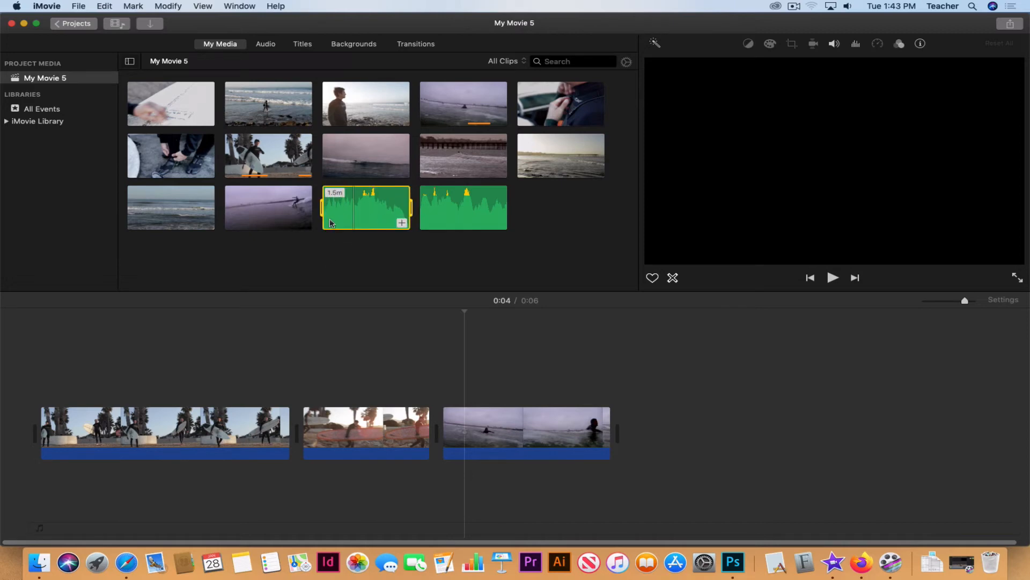
click(357, 263)
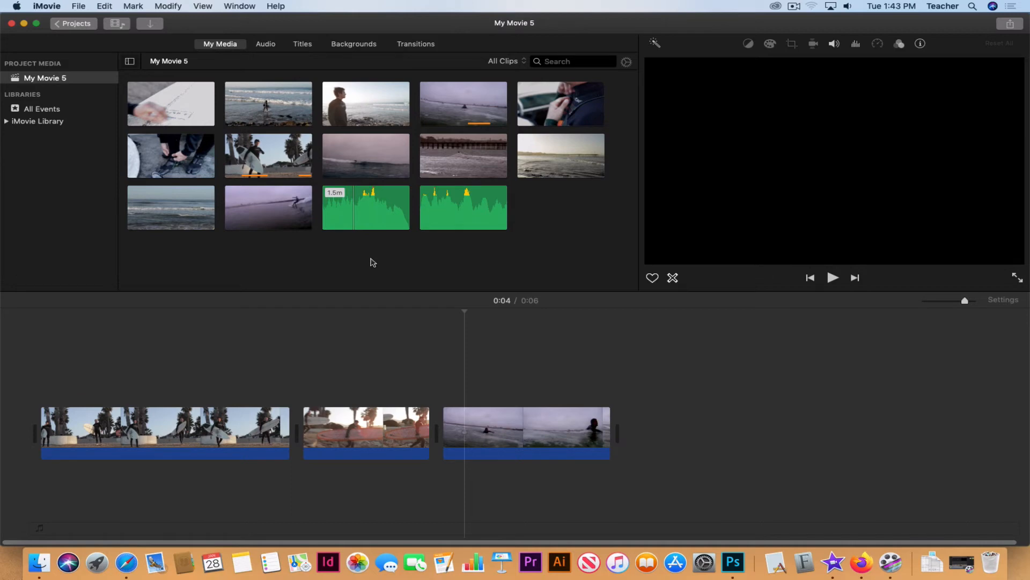
click(208, 5)
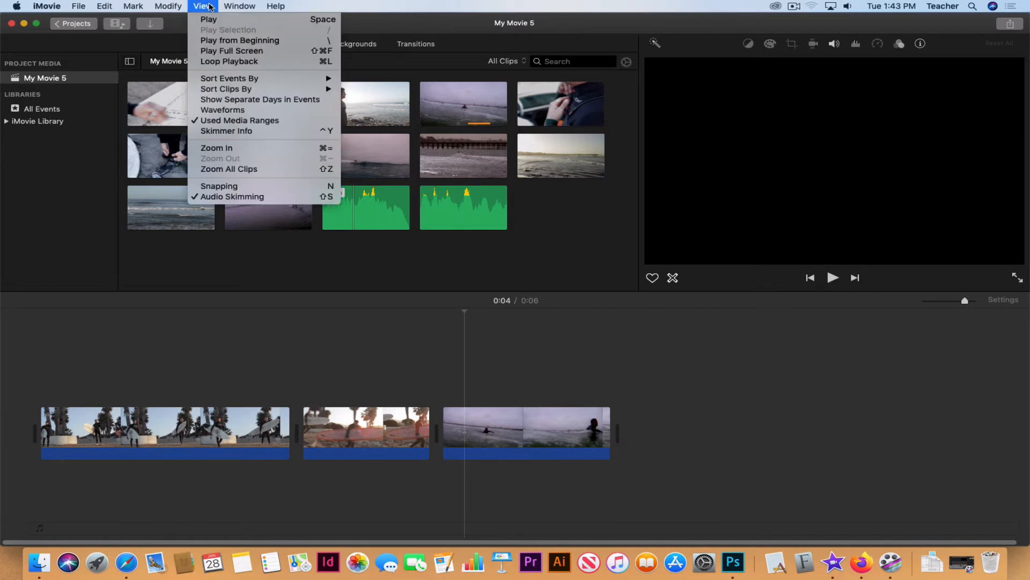
click(245, 198)
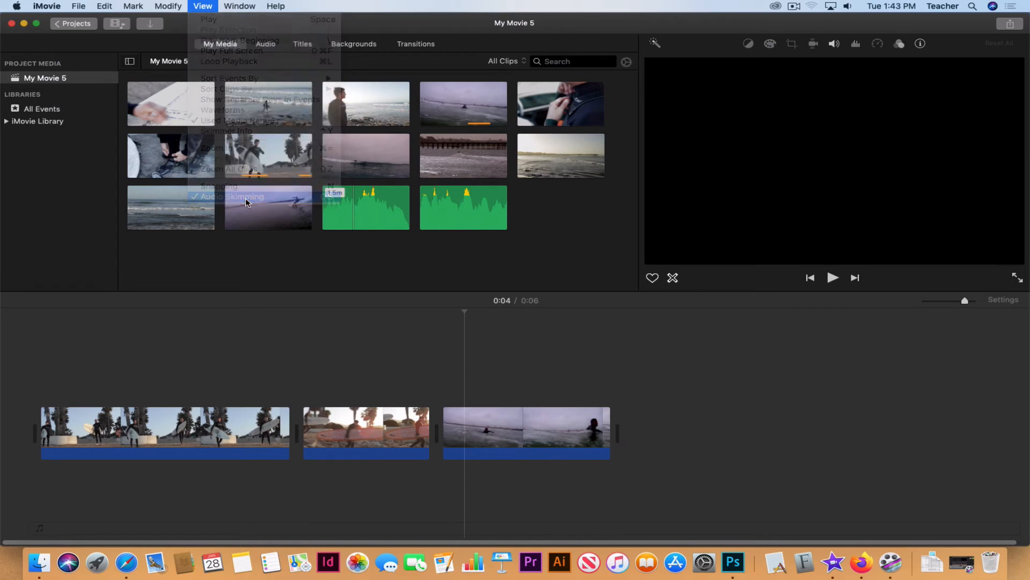
Preview the 1.5-minute music clip in the media browser from its start.
click(325, 210)
click(329, 239)
click(325, 223)
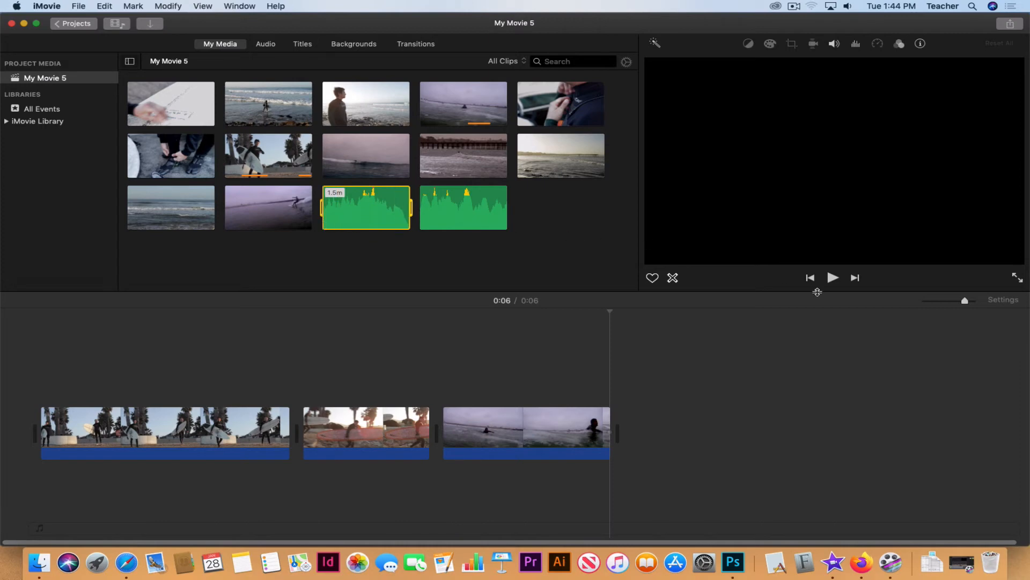
click(832, 278)
click(832, 277)
Preview the 1.1-minute ocean waves clip in the media browser, starting from its beginning.
click(429, 226)
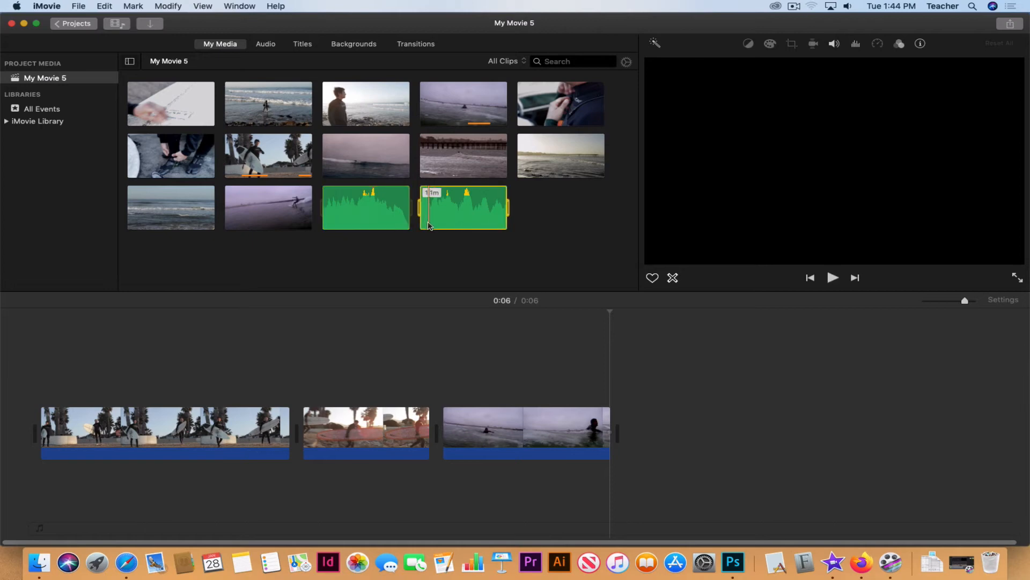
click(423, 225)
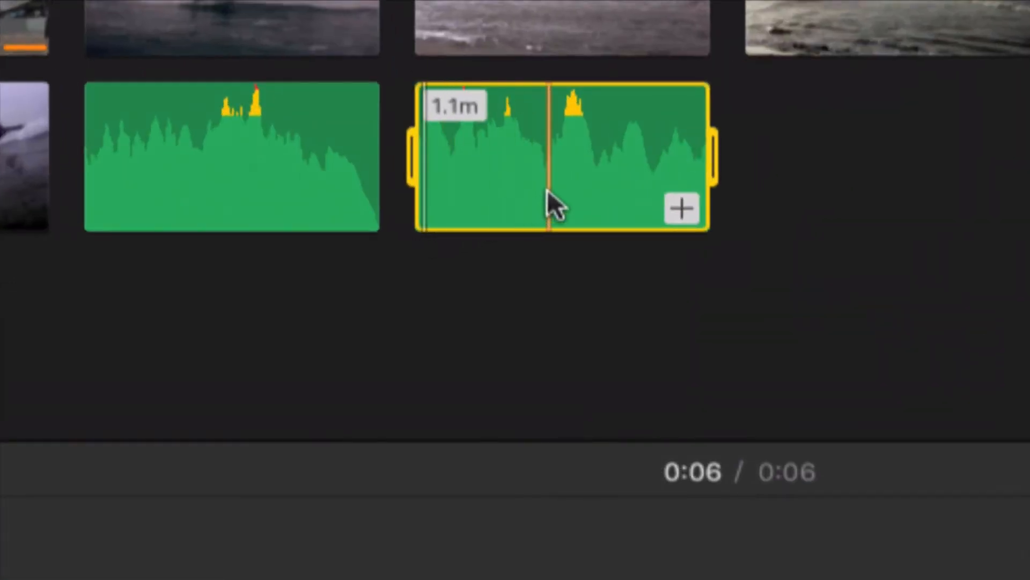
click(547, 201)
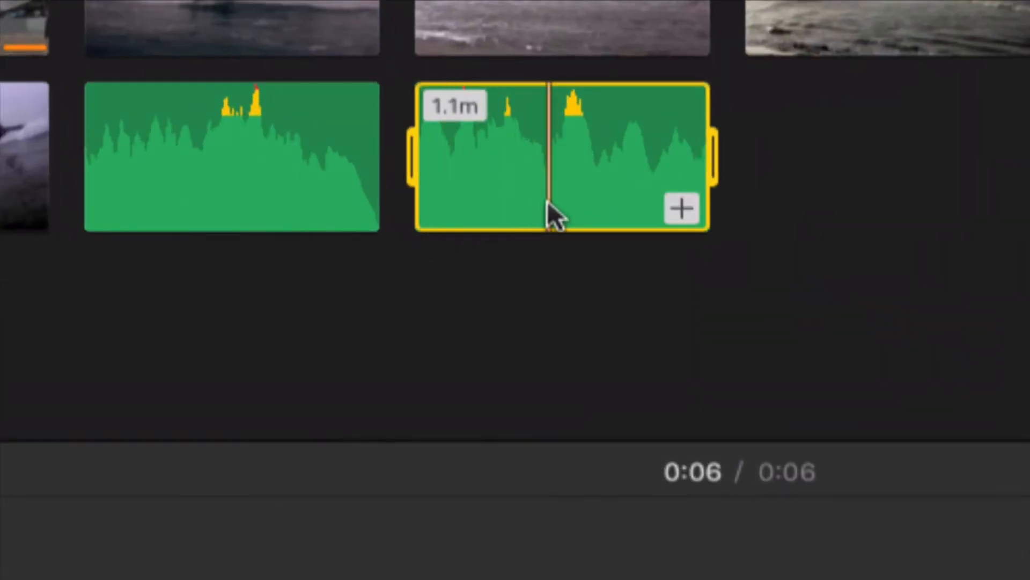
click(419, 208)
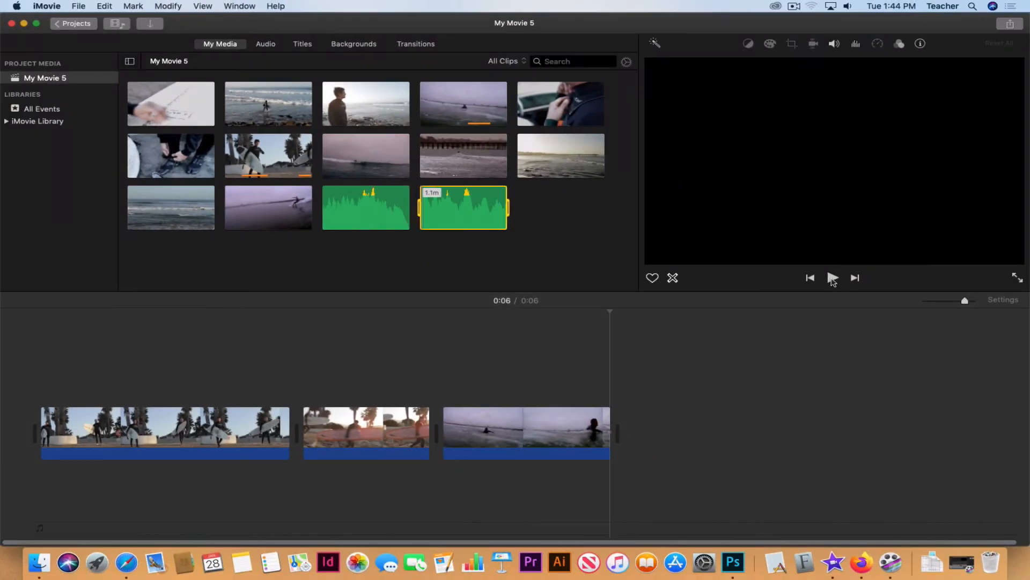
click(833, 278)
click(833, 278)
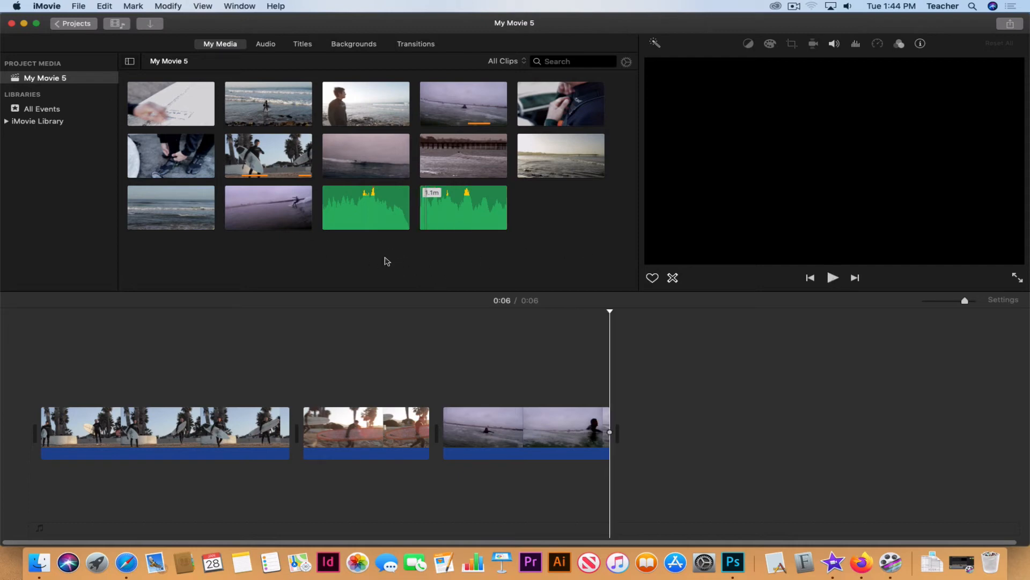
Add the 1.5-minute Lost Shrine music beneath the first video clip and trim its end to the last clip's end, leaving about 6.6 seconds.
click(378, 211)
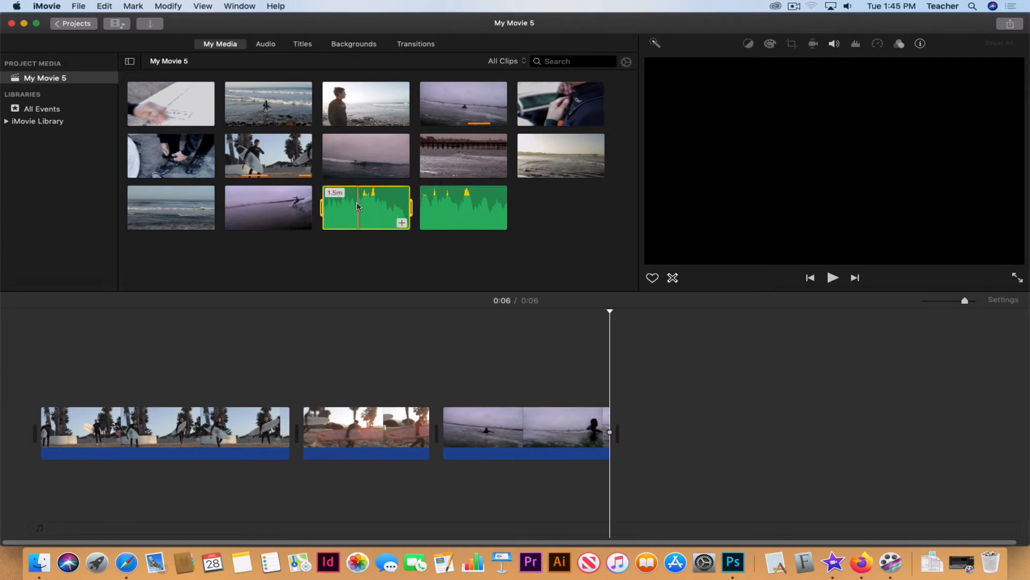
drag(370, 212, 43, 486)
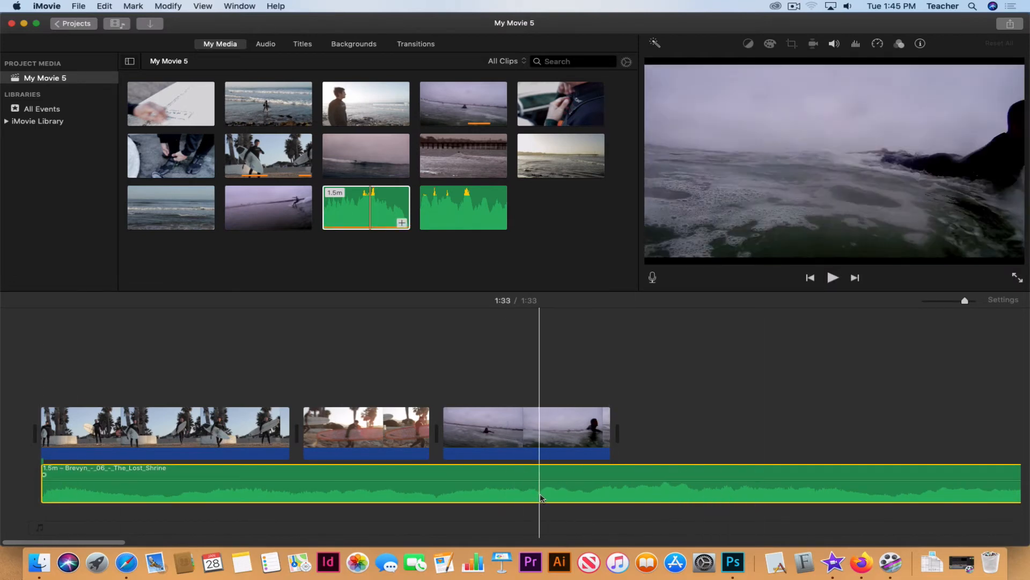
click(233, 489)
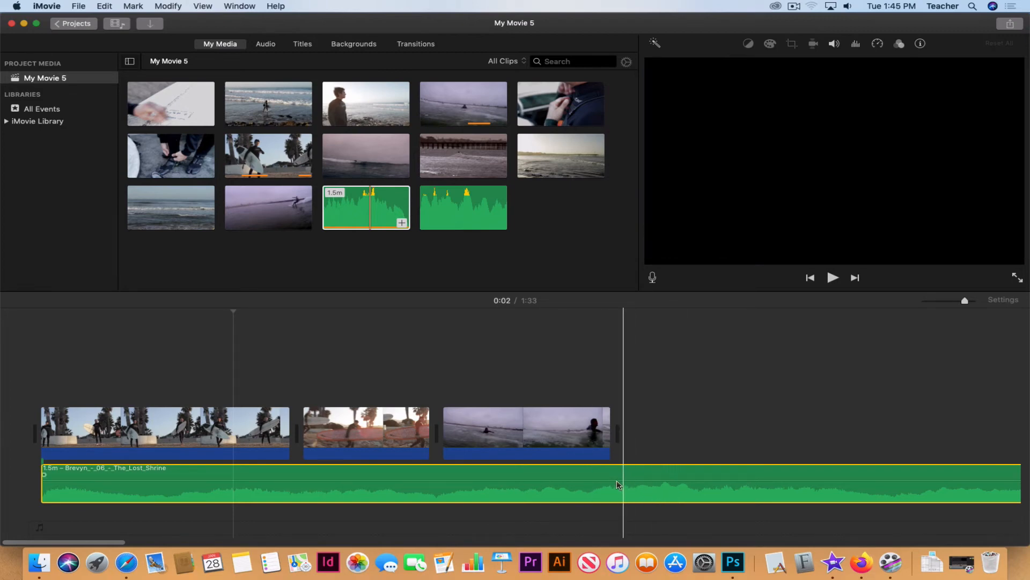
scroll(617, 484, down, 5)
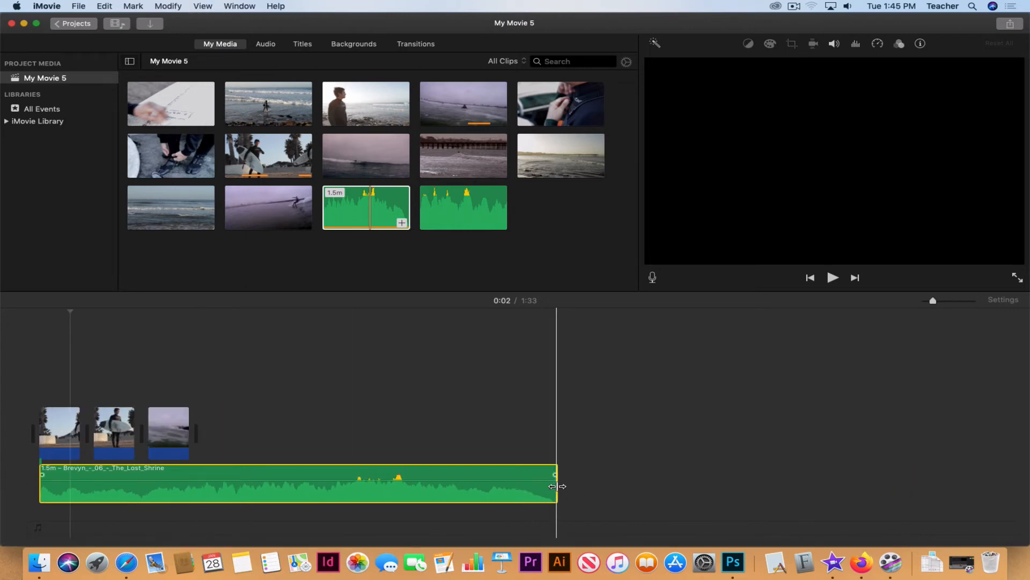
drag(556, 486, 189, 482)
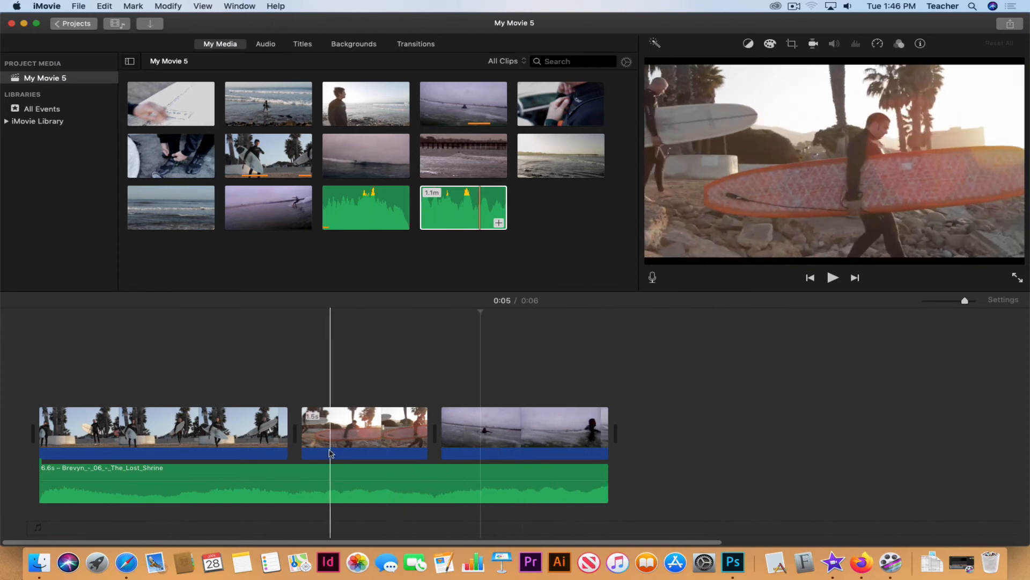
Play the sequence with its music and lower the volume of the Lost Shrine clip on the timeline.
click(300, 424)
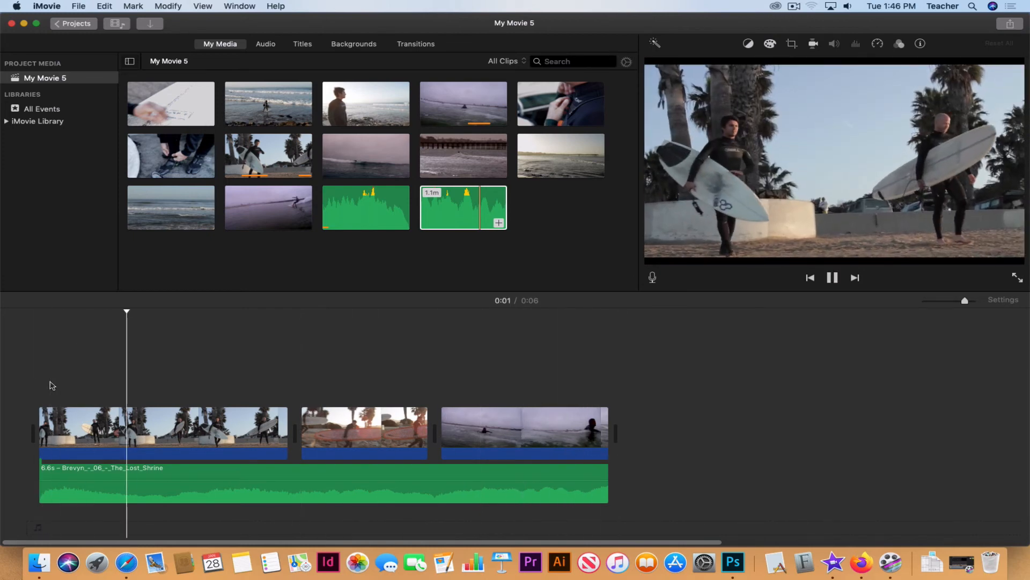
key(space)
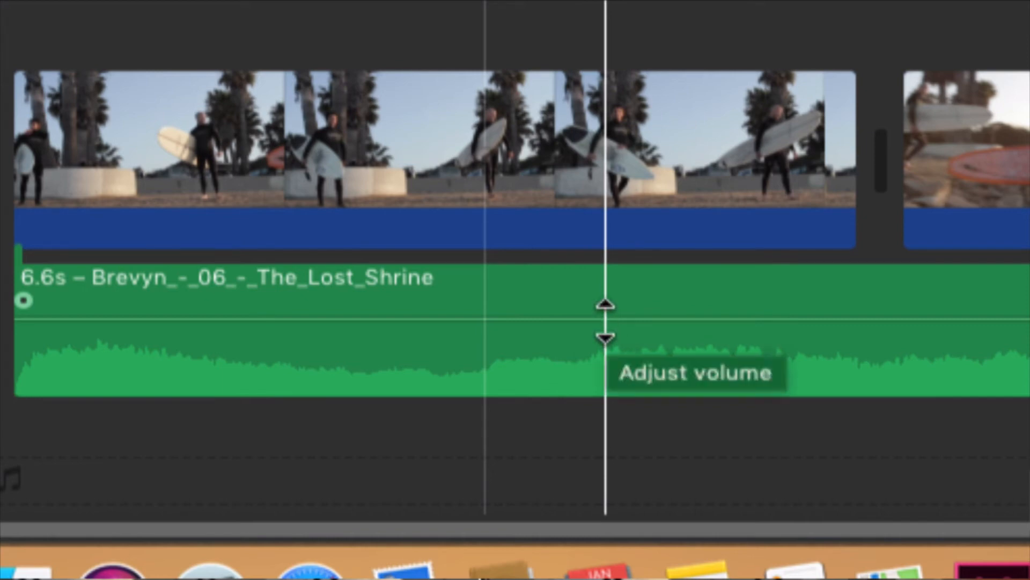
drag(605, 320, 605, 336)
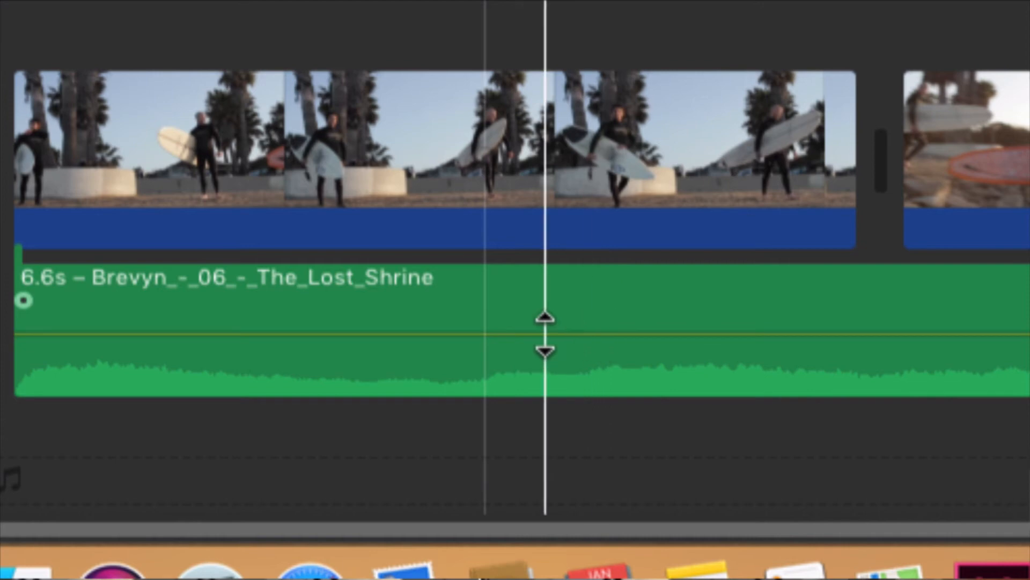
Play the sequence from the beginning to check the music at its reduced volume.
key(space)
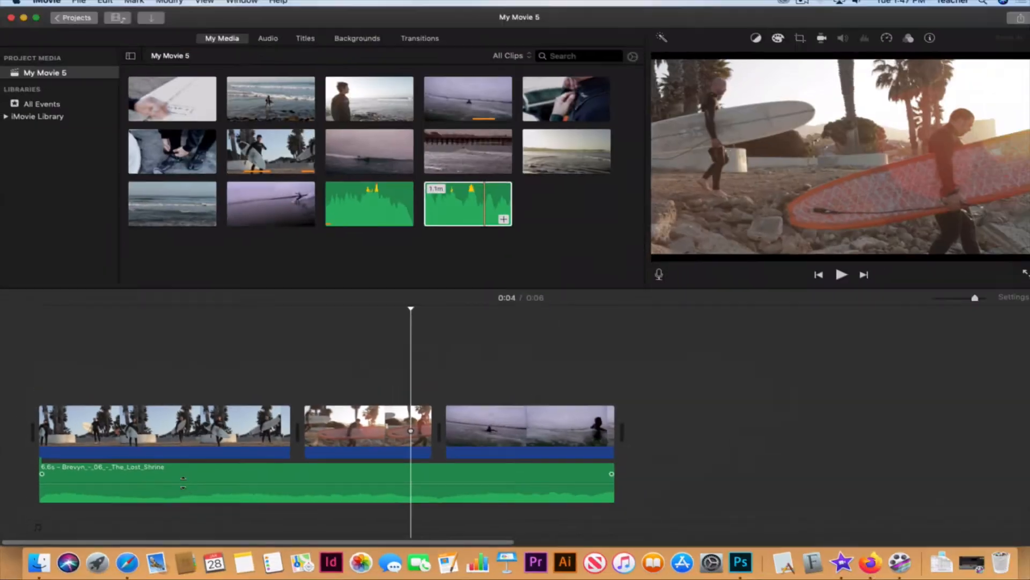
key(space)
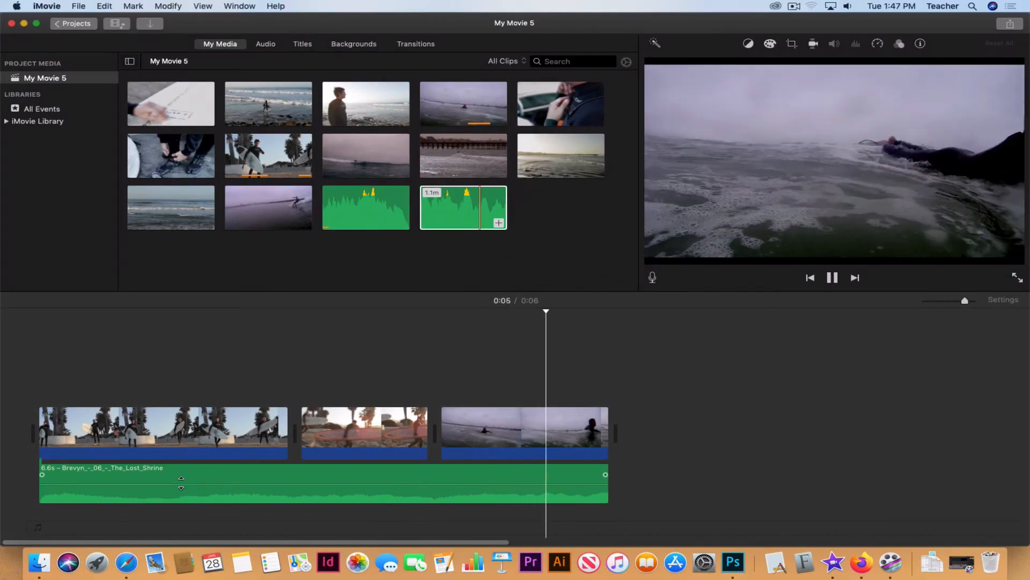
key(space)
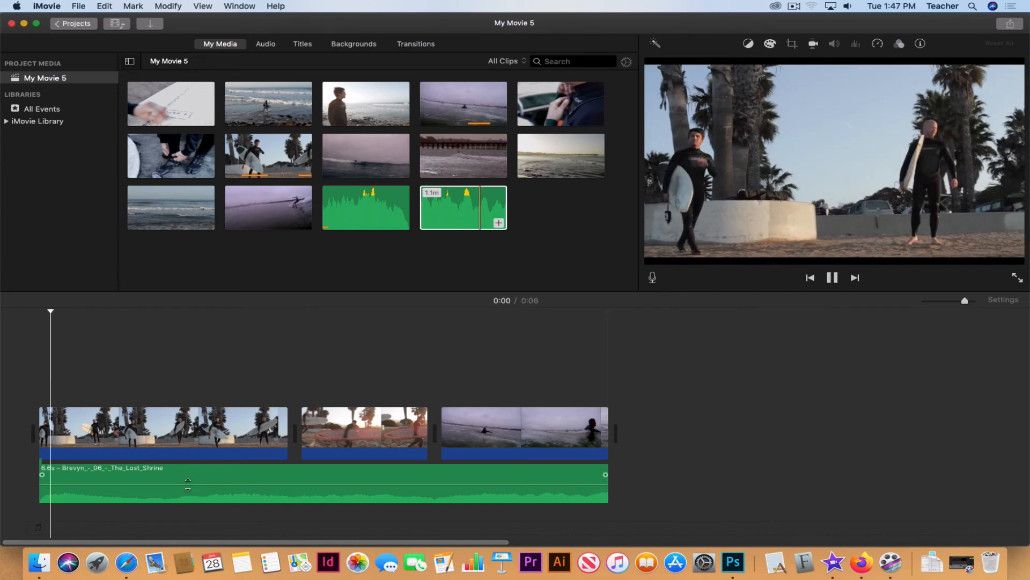
key(space)
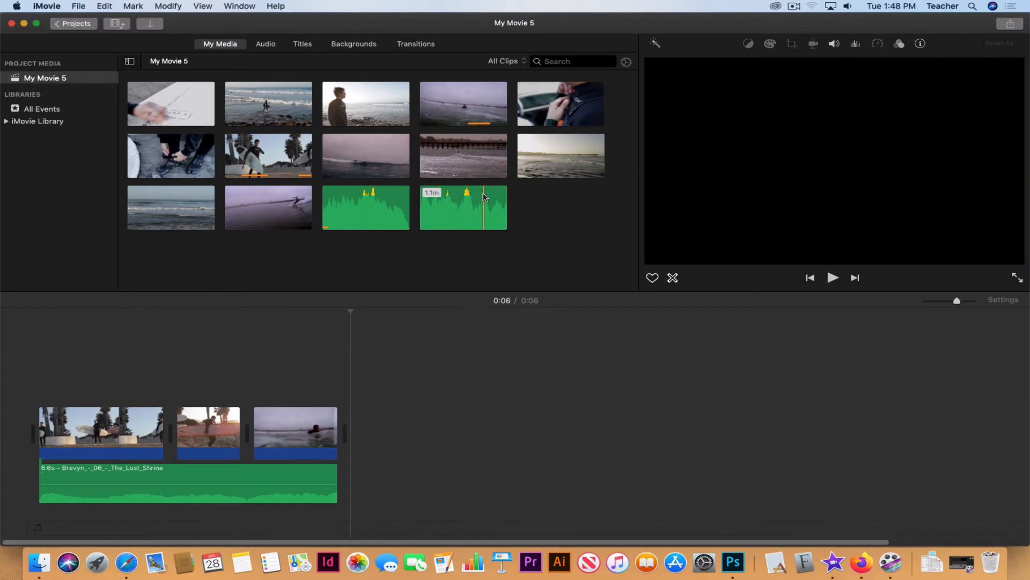
Add the 1.1-minute Crisp Ocean Waves audio beneath the music and trim its end to the last clip's end, leaving 6.6 seconds.
drag(485, 197, 43, 515)
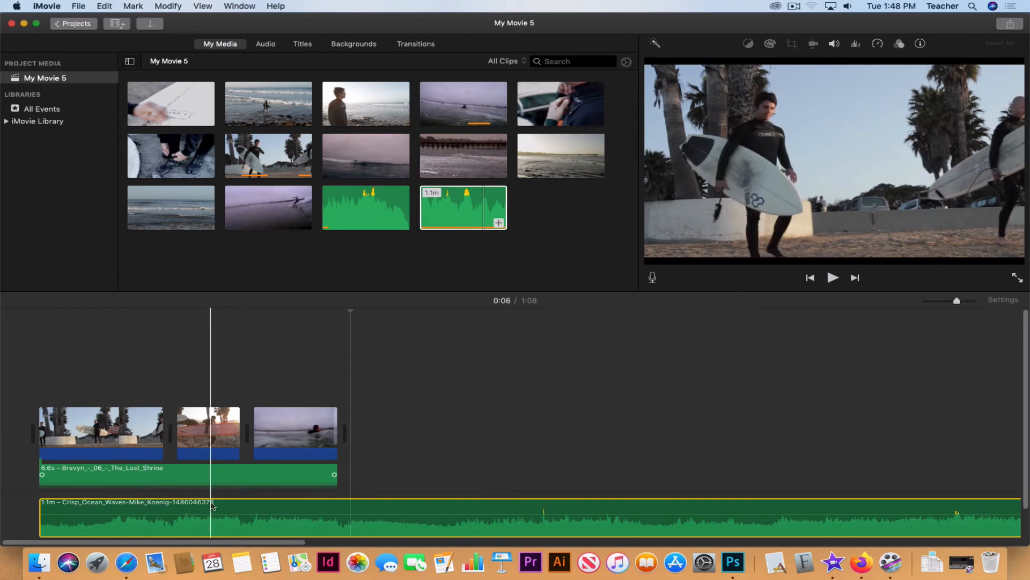
key(super+minus)
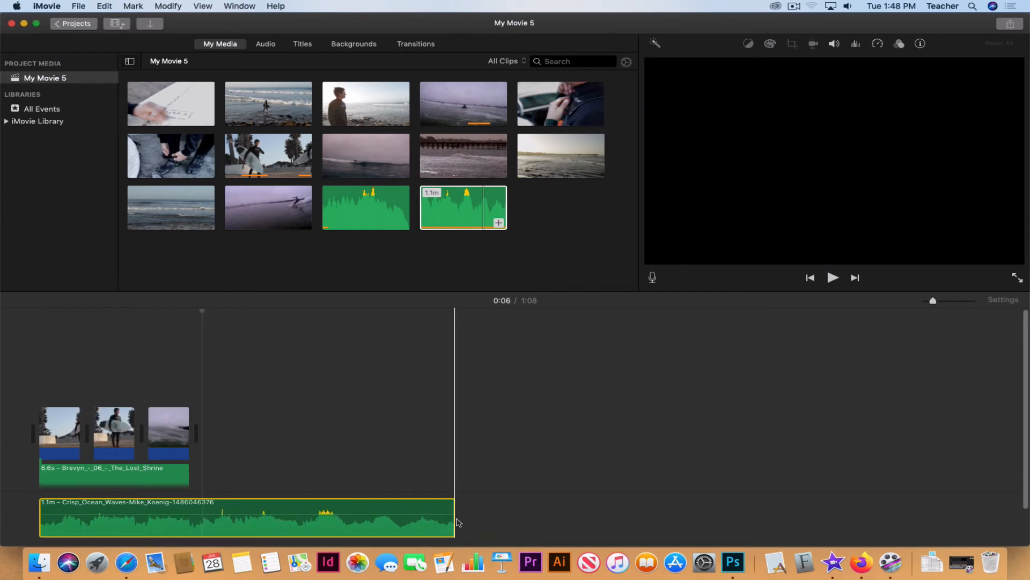
drag(454, 528, 195, 517)
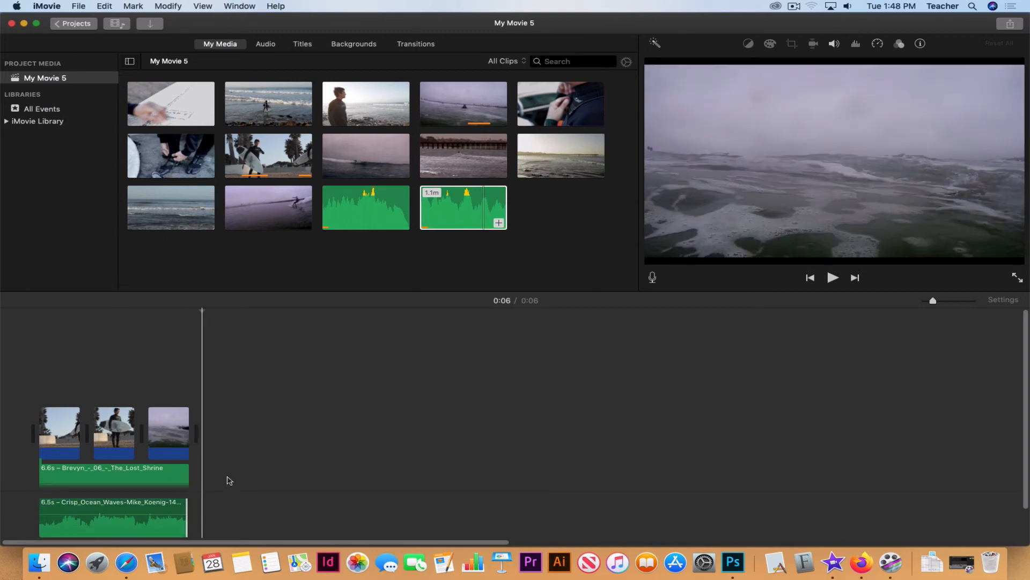
key(super+equal)
key(super+equal)
key(super+equal)
key(super+equal)
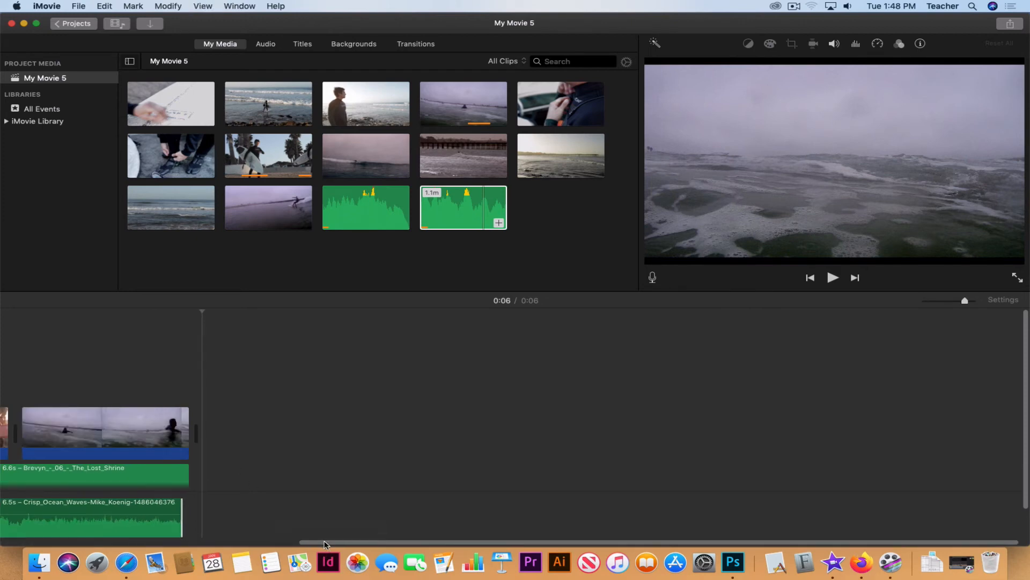
scroll(333, 541, left, 5)
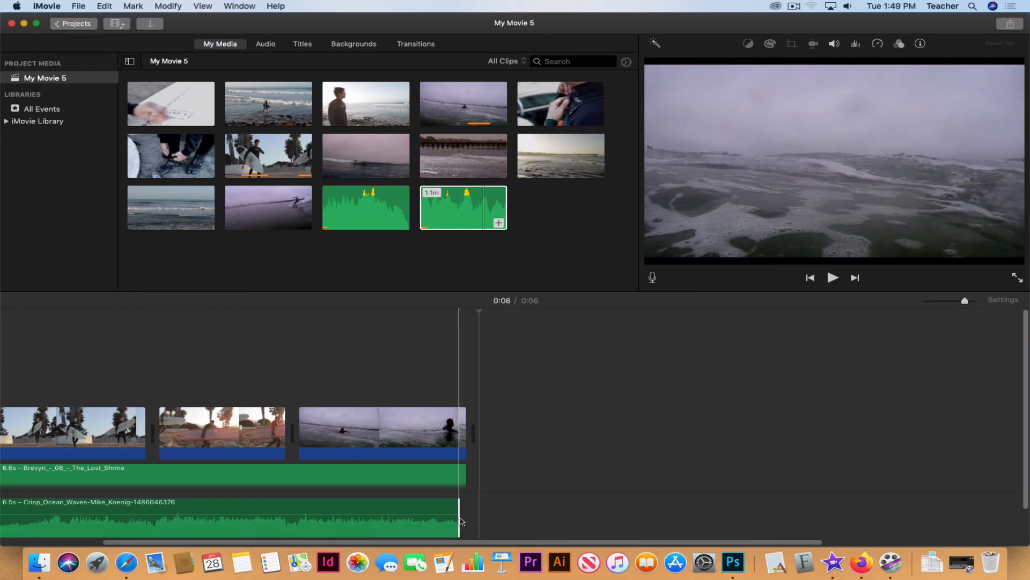
drag(460, 520, 339, 540)
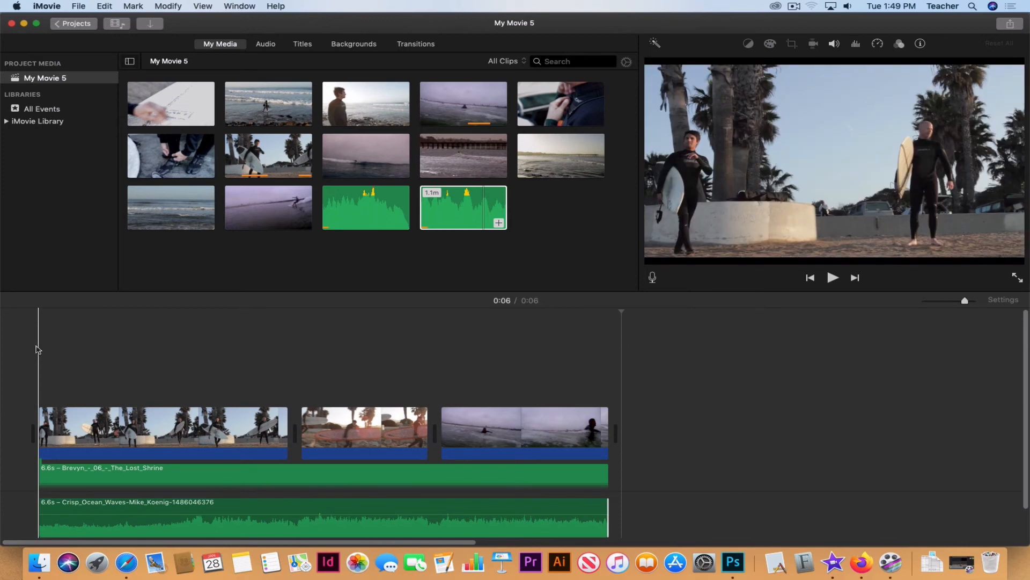
Play the sequence with both sounds, lower the volume of the Crisp Ocean Waves clip and play it again from near the start.
key(space)
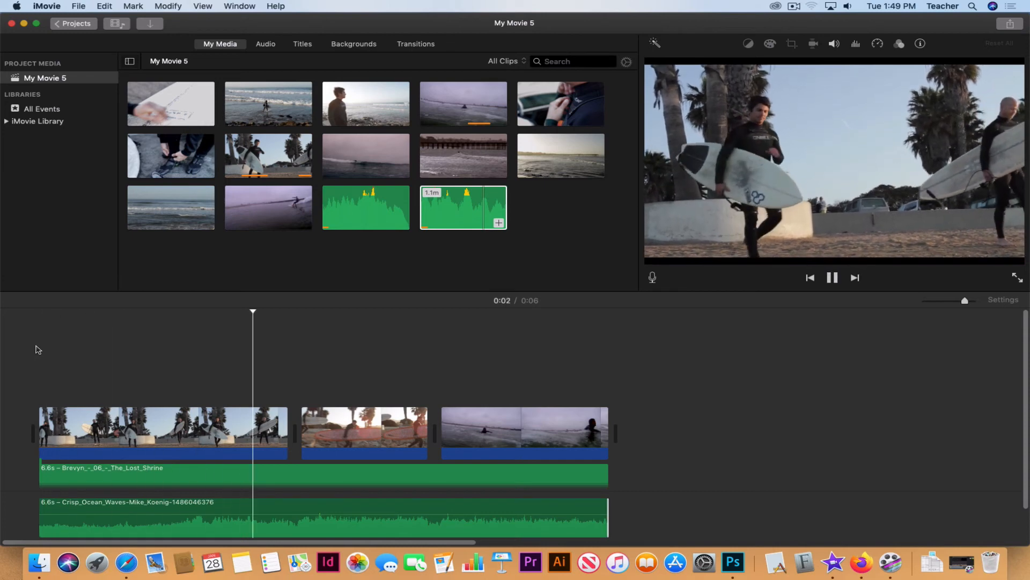
key(space)
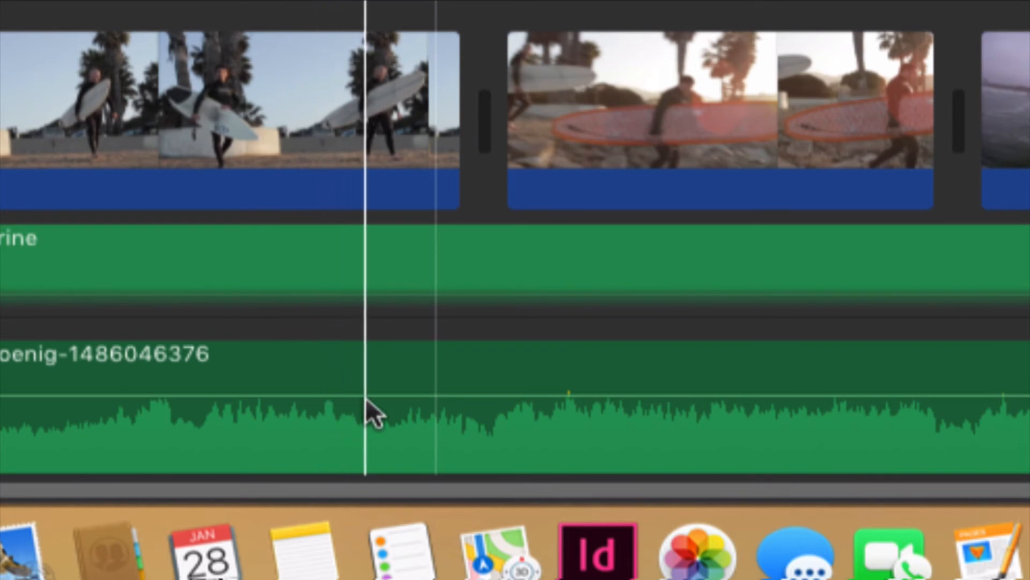
drag(365, 399, 365, 423)
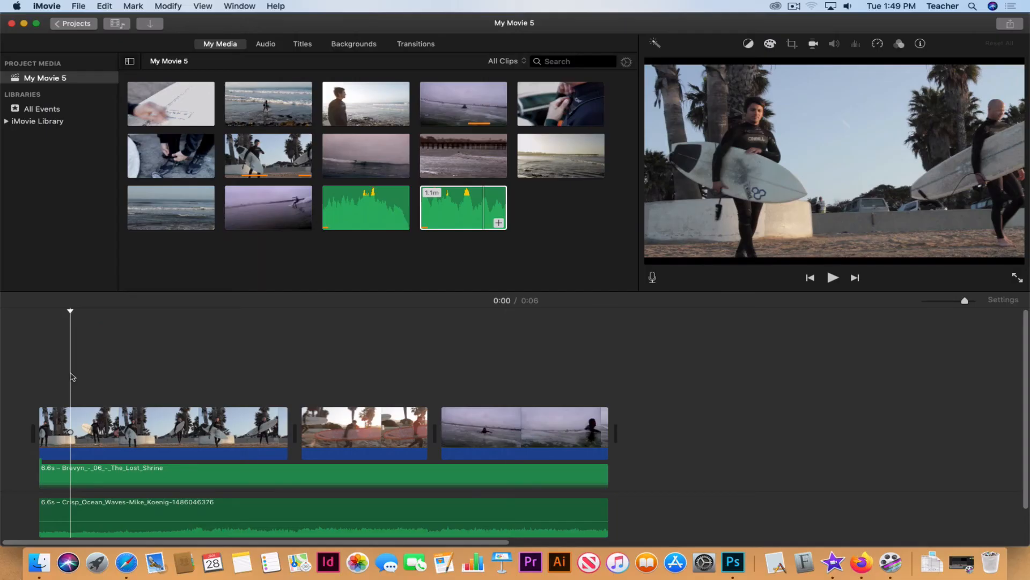
key(space)
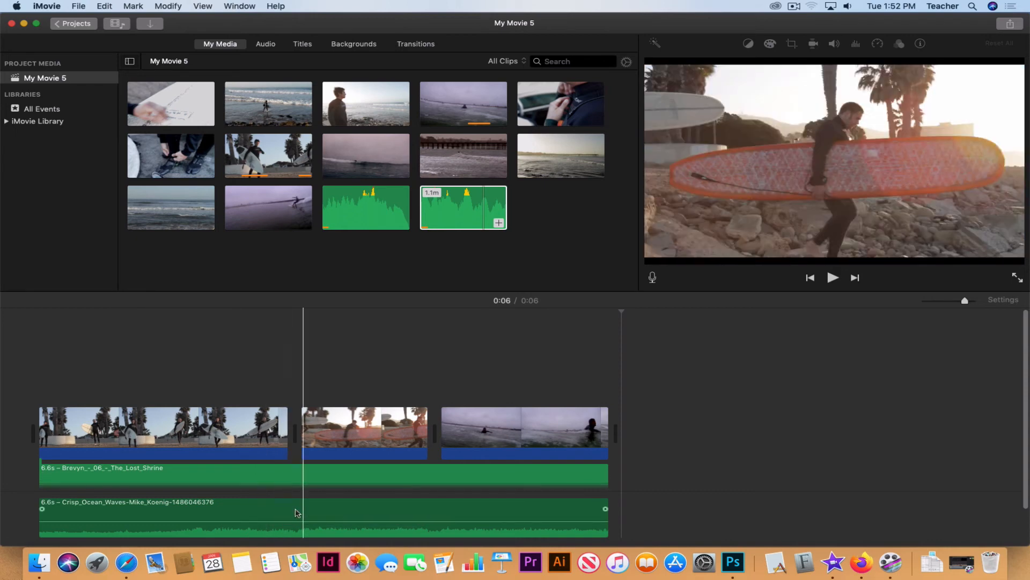
Split the ocean waves clip at two points beneath the second video clip and delete the 0.5-second piece between the cuts.
click(314, 515)
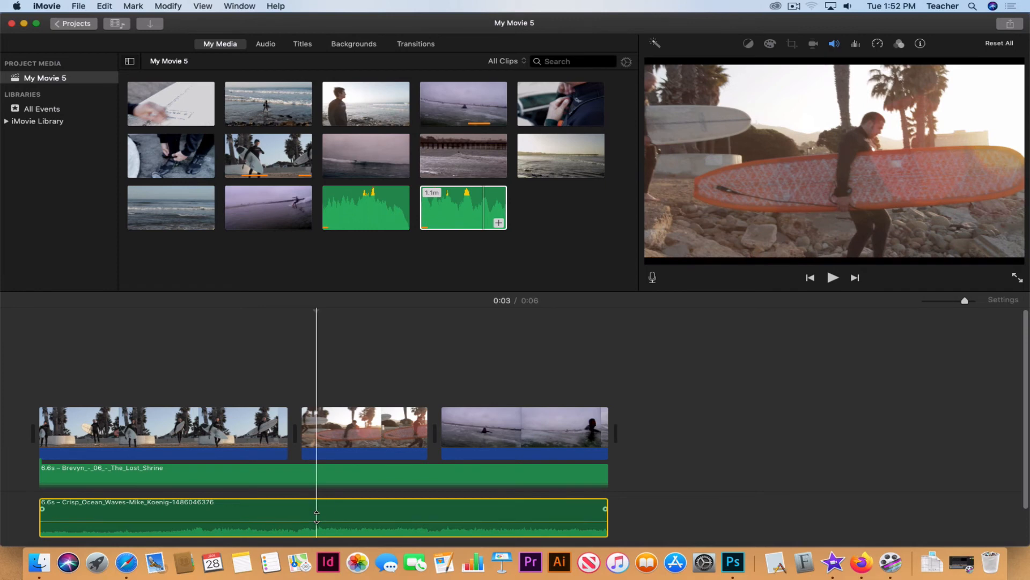
click(167, 7)
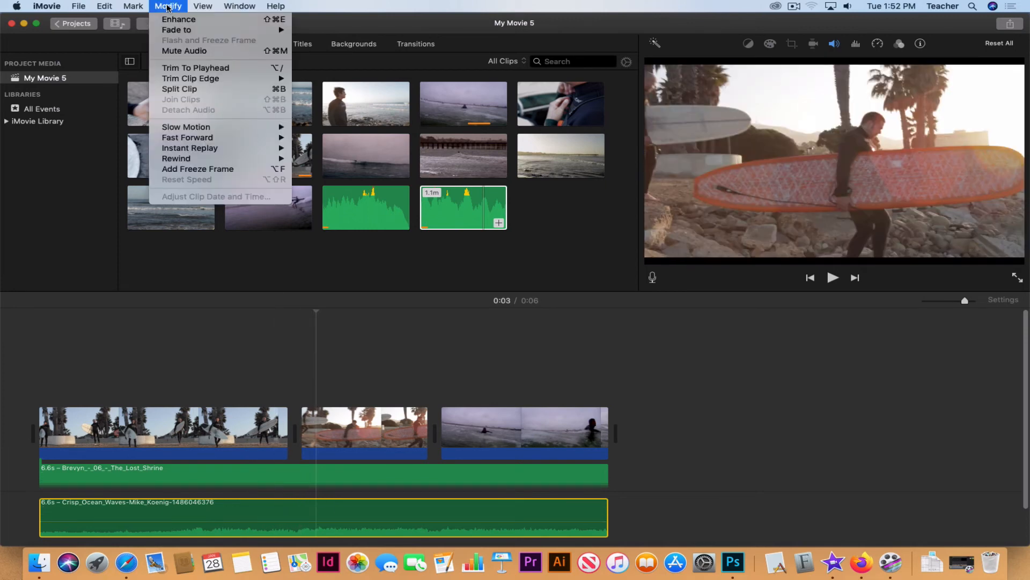
click(185, 89)
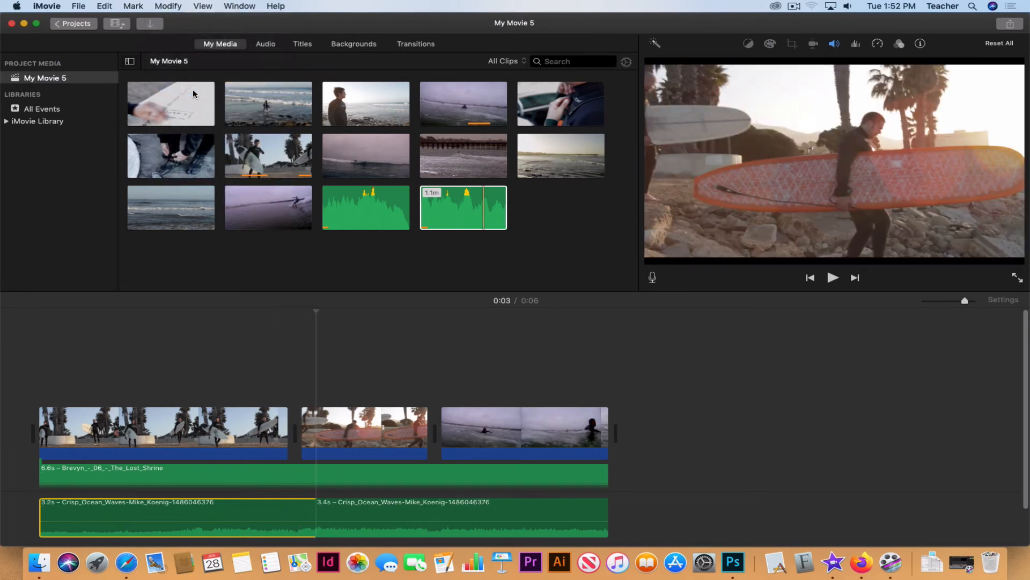
click(361, 509)
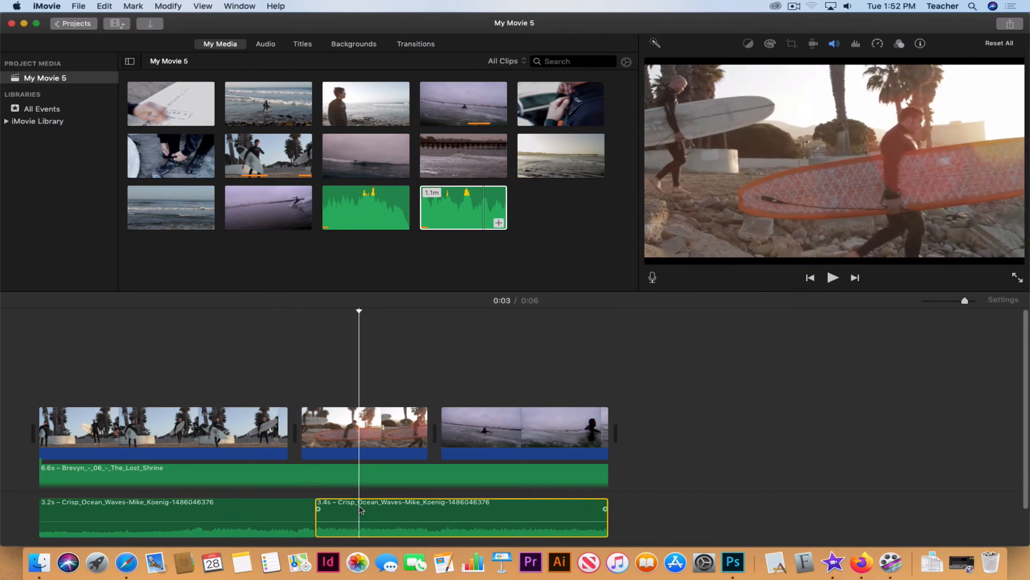
click(177, 5)
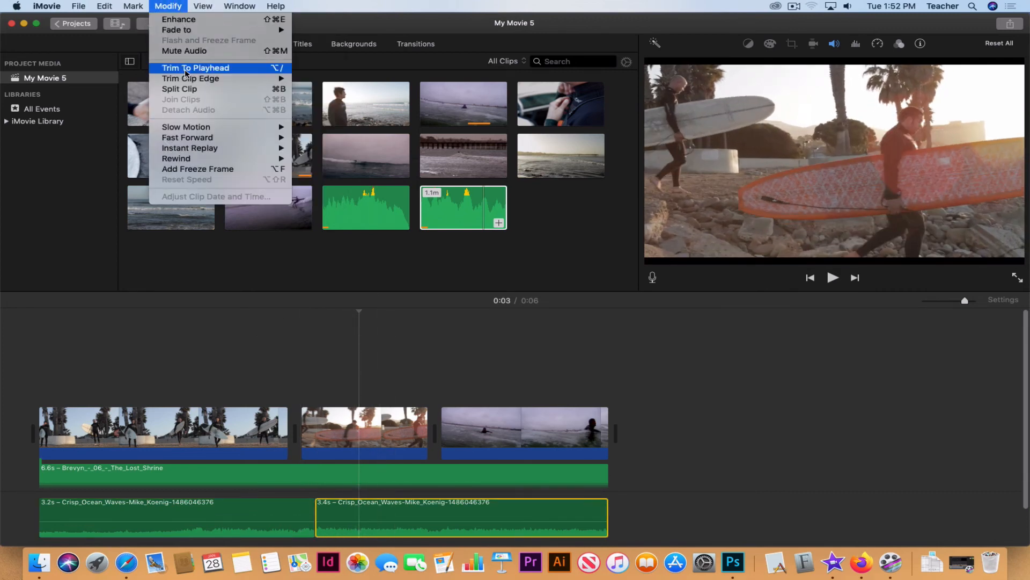
click(188, 90)
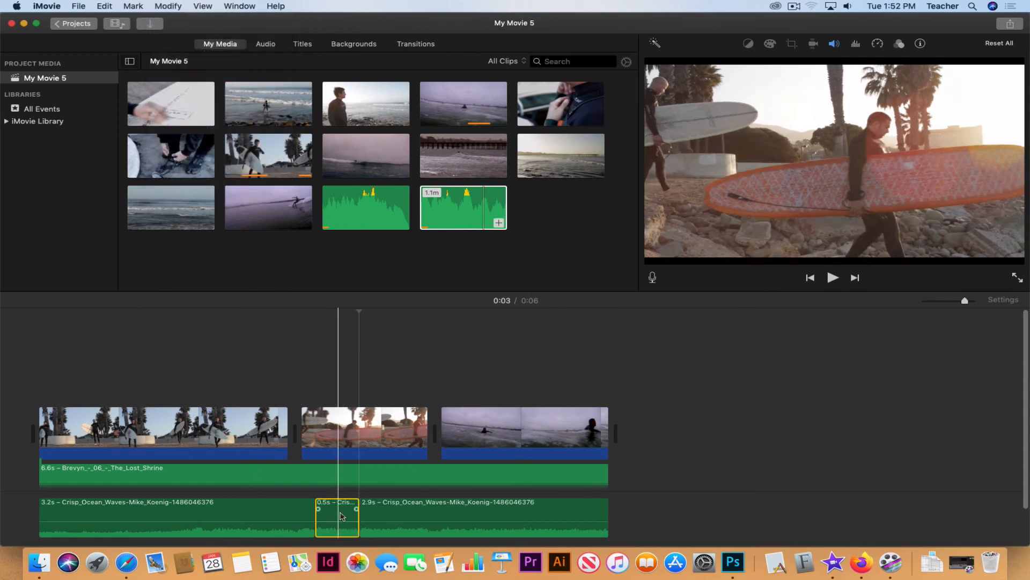
key(Delete)
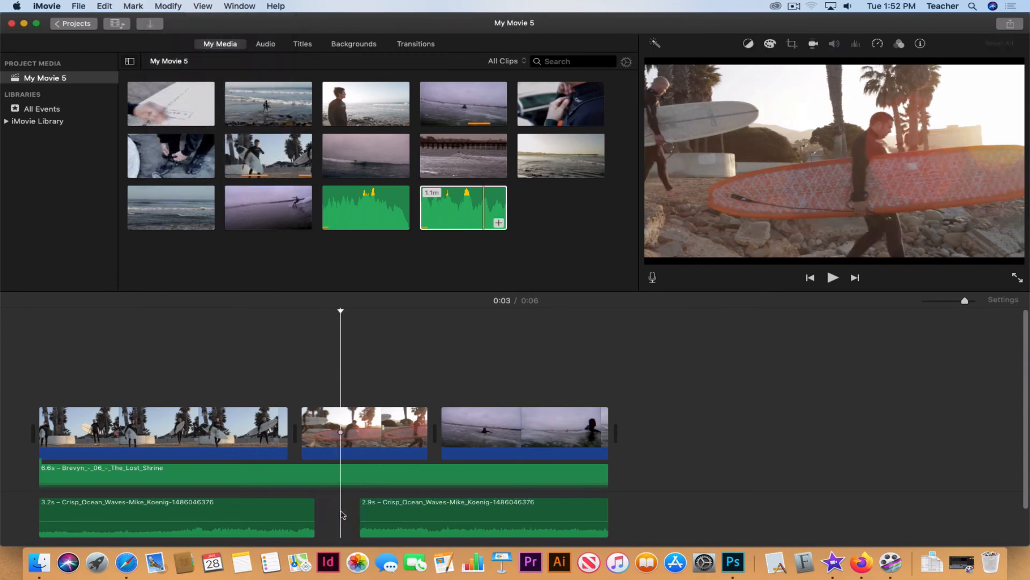
Join the remaining 2.9-second ocean waves piece to the first one and extend its end to the last video clip's end, making it 3.4 seconds.
drag(374, 507, 341, 507)
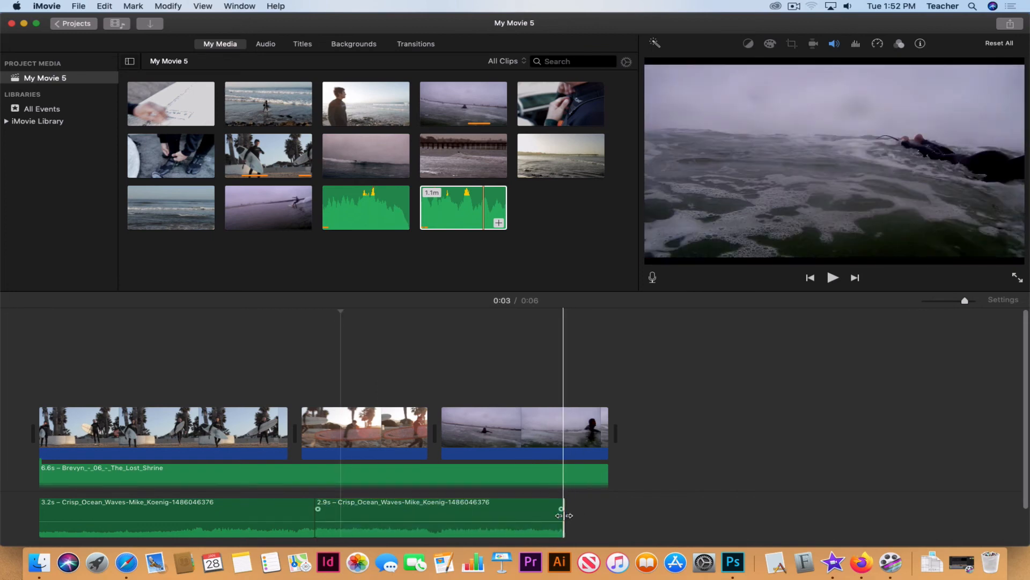
drag(564, 518, 608, 515)
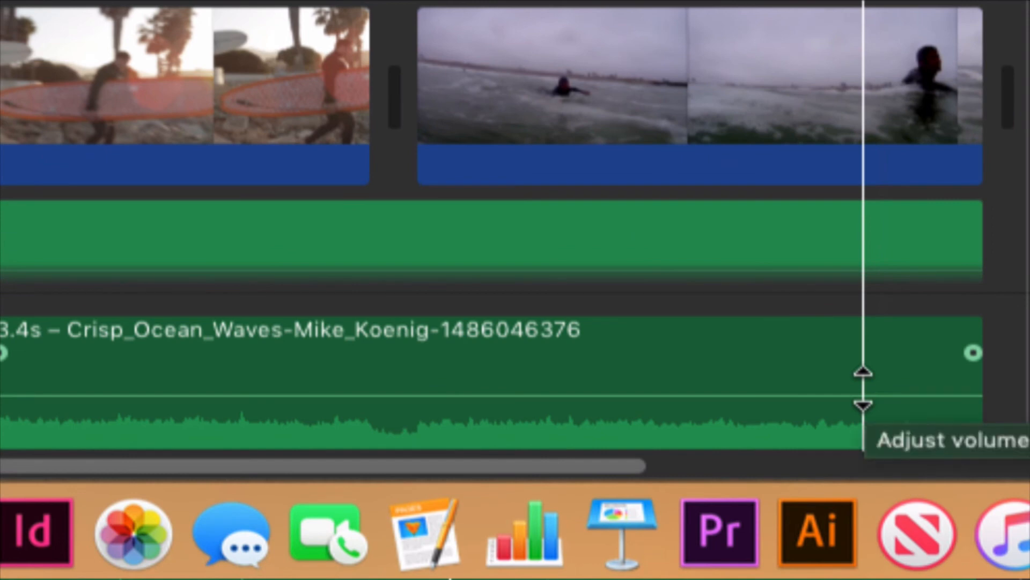
Raise the volume of the 3.4-second ocean waves piece to 141% and bring it partly back down.
drag(864, 391, 868, 365)
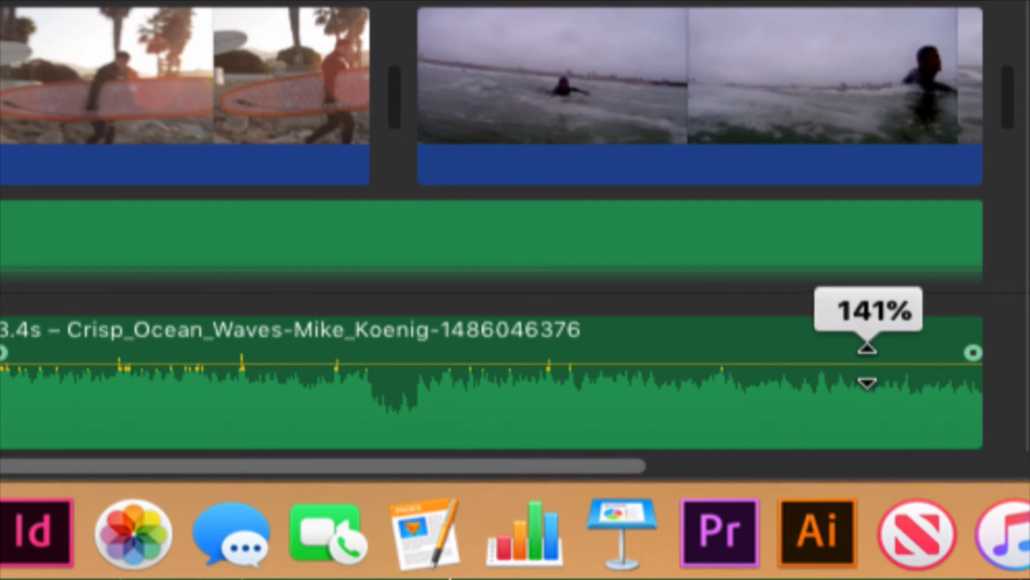
drag(868, 364, 867, 371)
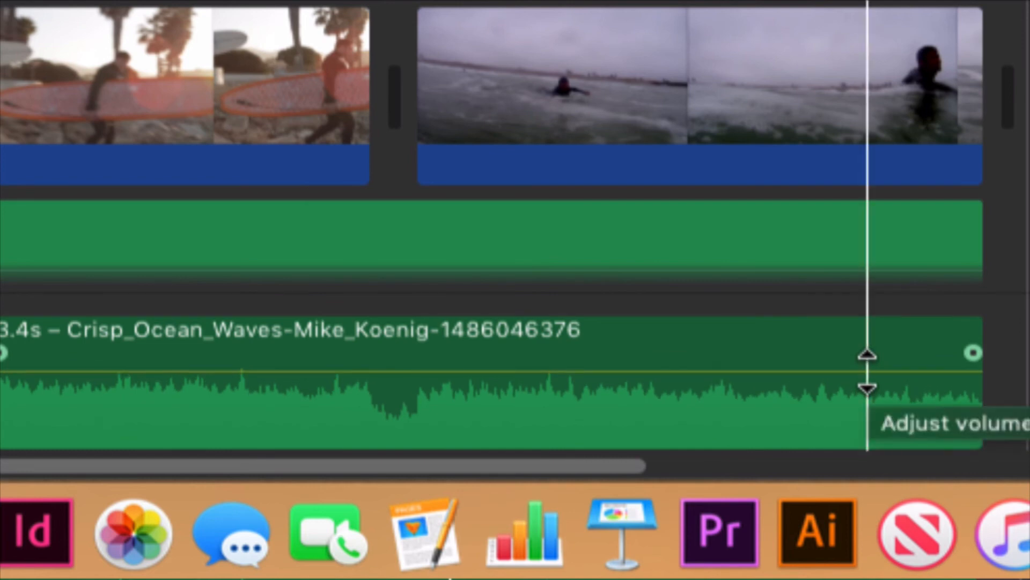
drag(867, 371, 867, 386)
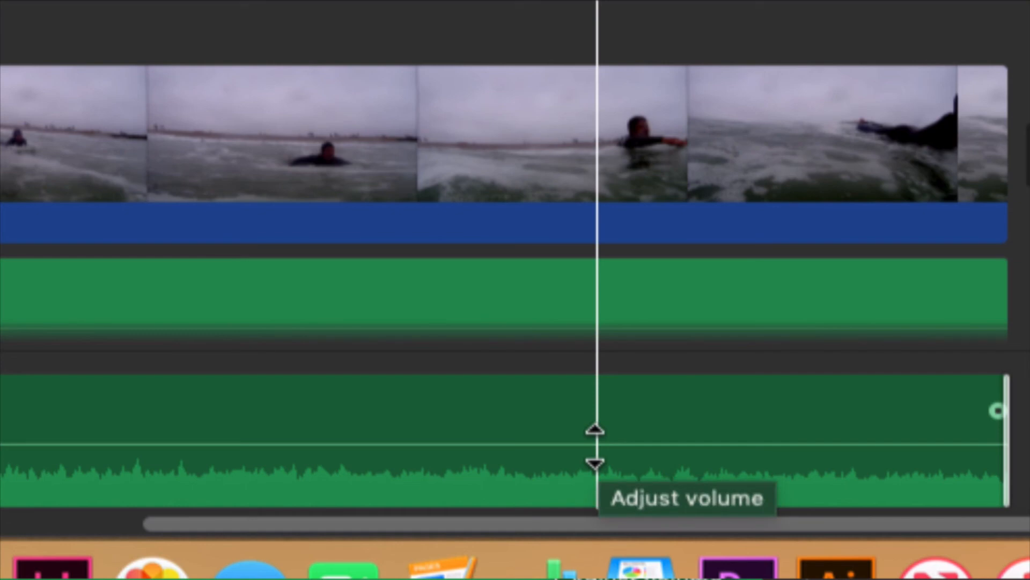
Add two volume keyframes near the ocean waves' end, lower the last one to silence at the clip's end and shift the first one earlier.
alt+click(749, 445)
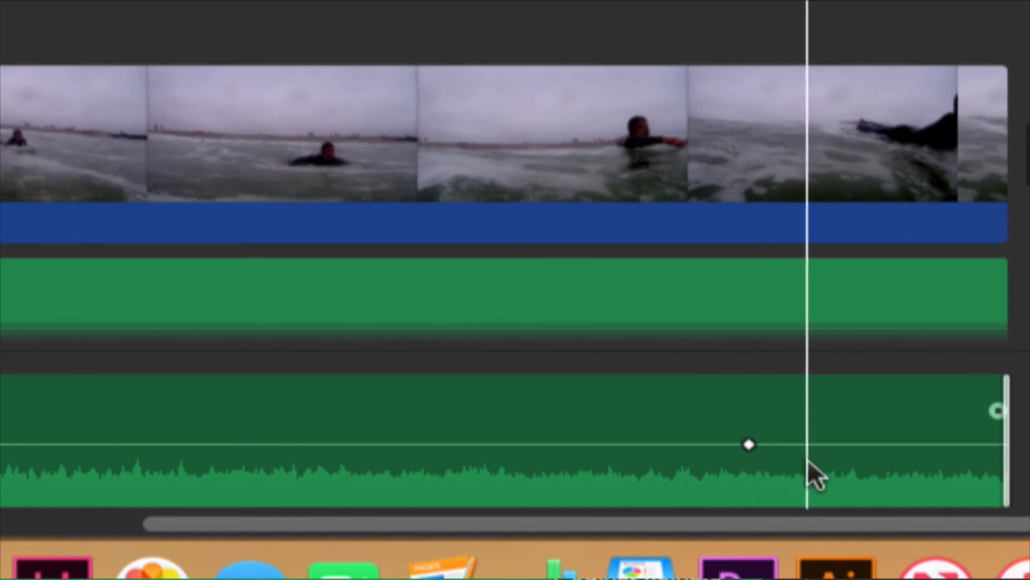
alt+click(956, 444)
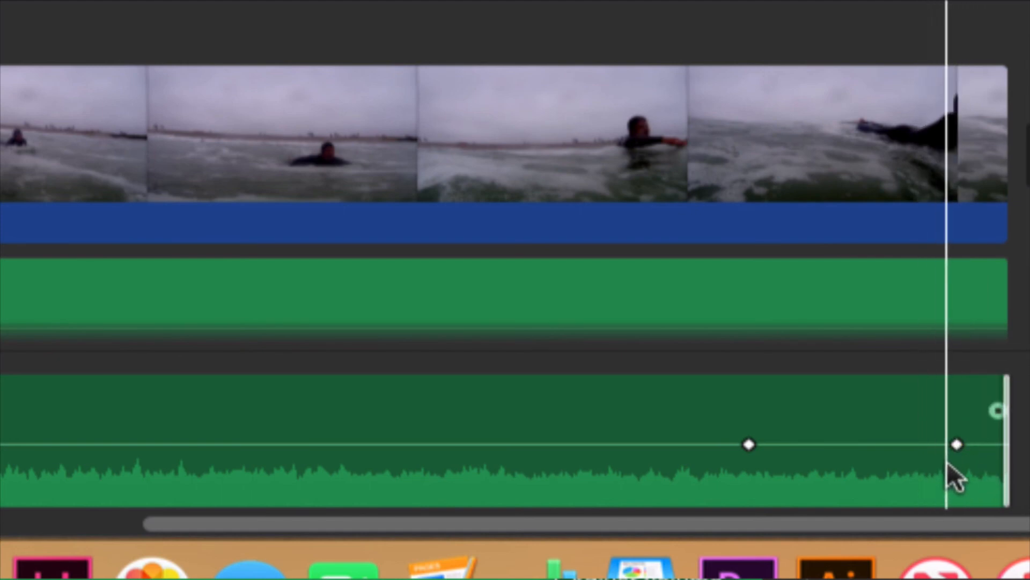
drag(957, 444, 957, 503)
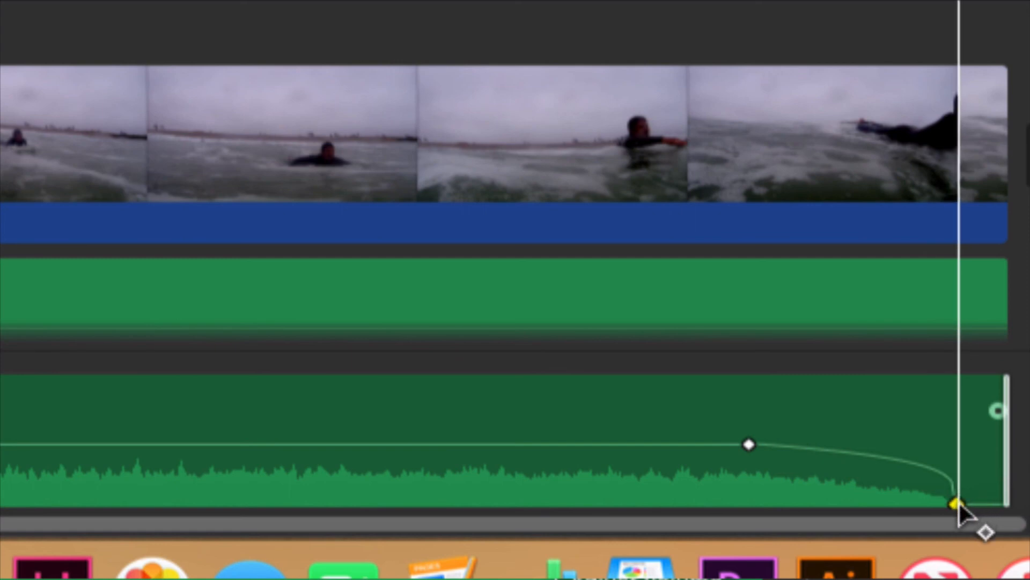
drag(959, 506, 998, 508)
drag(749, 444, 616, 445)
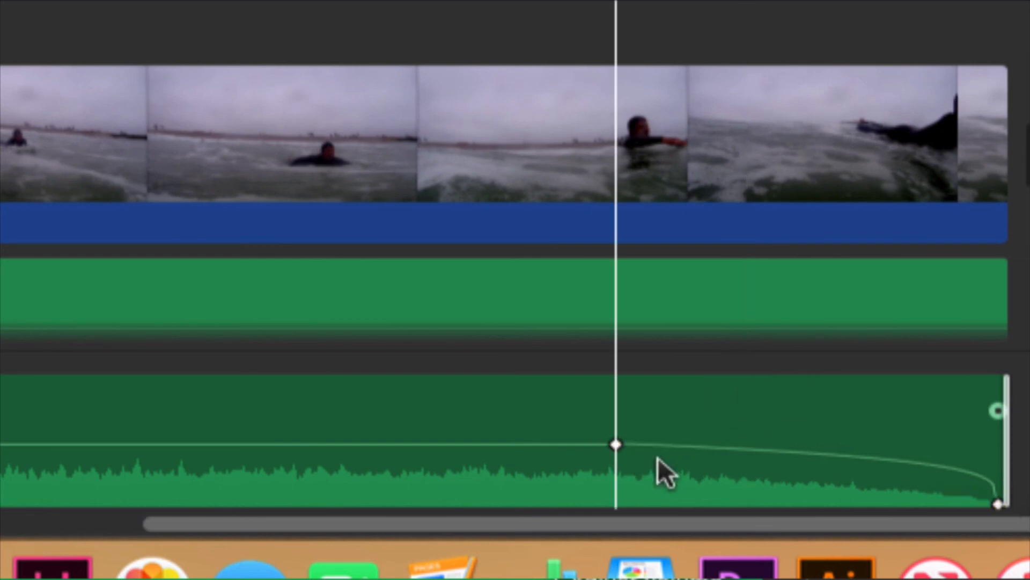
right_click(615, 446)
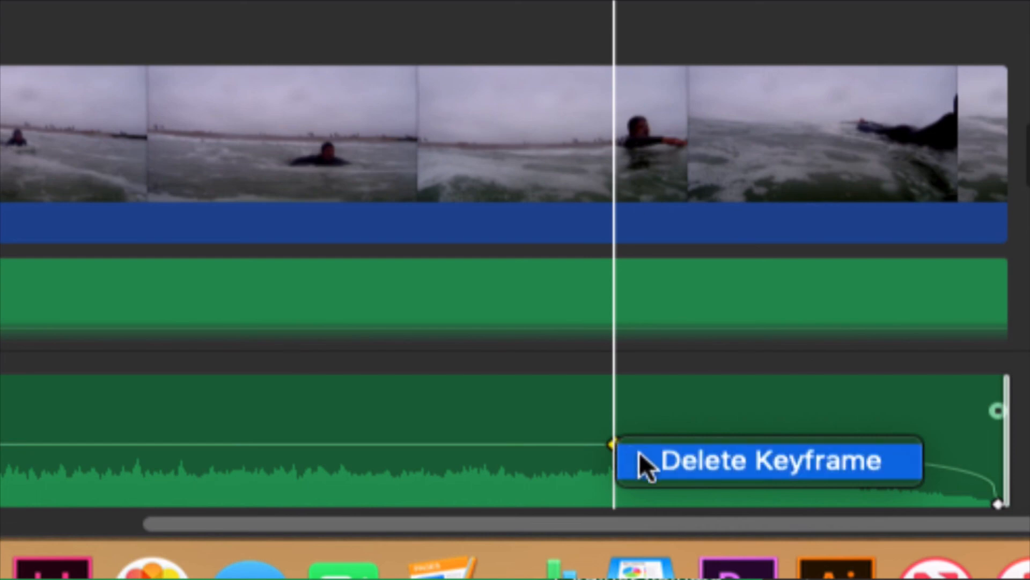
click(592, 418)
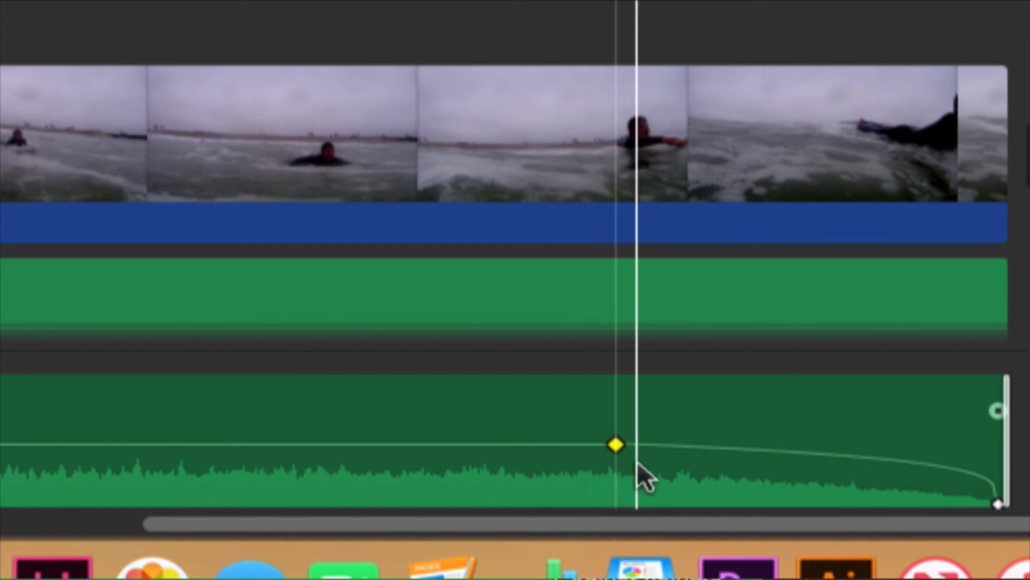
Play the fading end of the ocean waves and move the fade's starting keyframe a little earlier.
click(596, 400)
key(space)
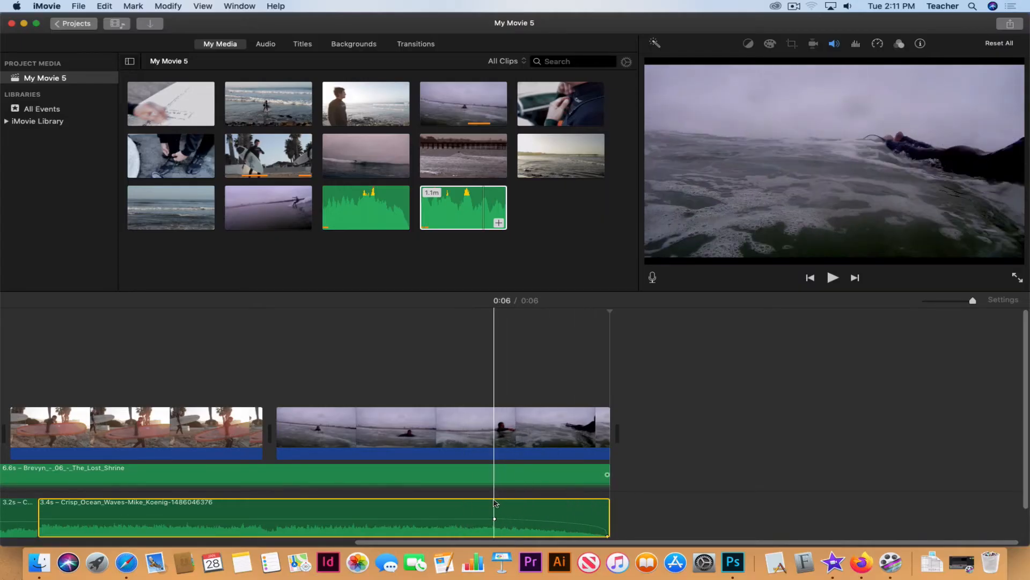
drag(494, 520, 465, 517)
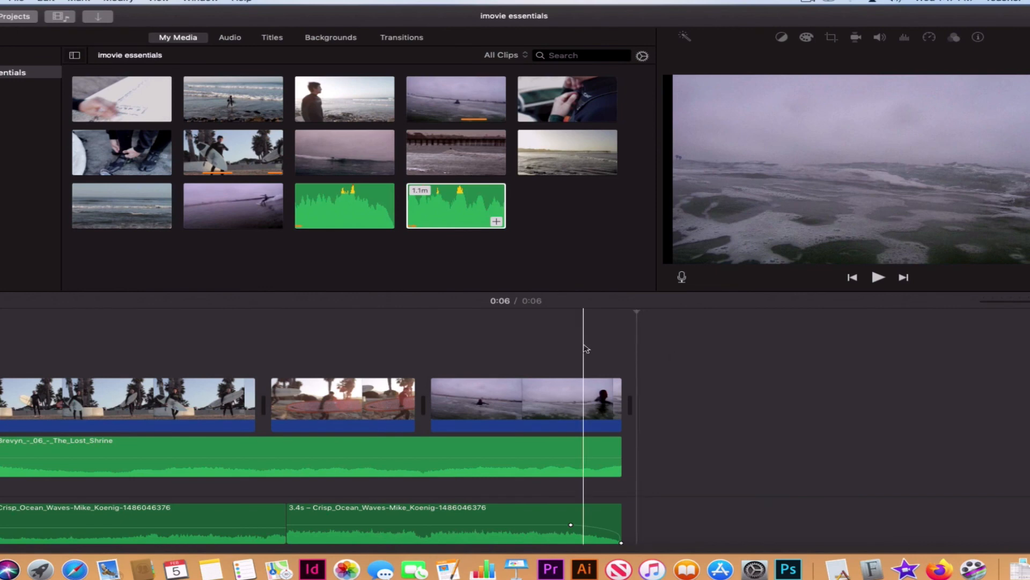
Share the movie as a file, accepting Video and Audio format, 1080p resolution, High quality and Faster compression.
click(14, 1)
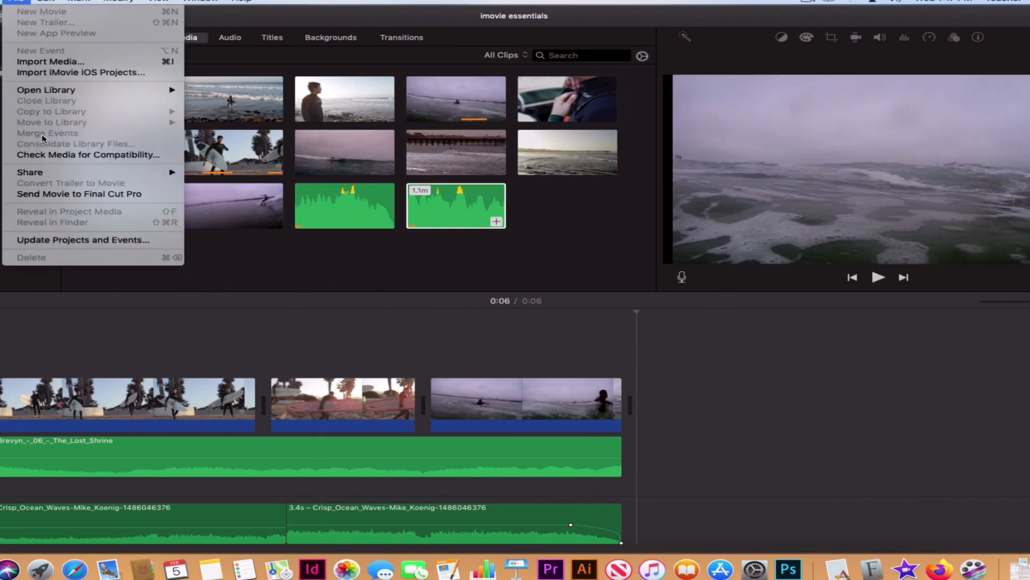
mouse_move(49, 173)
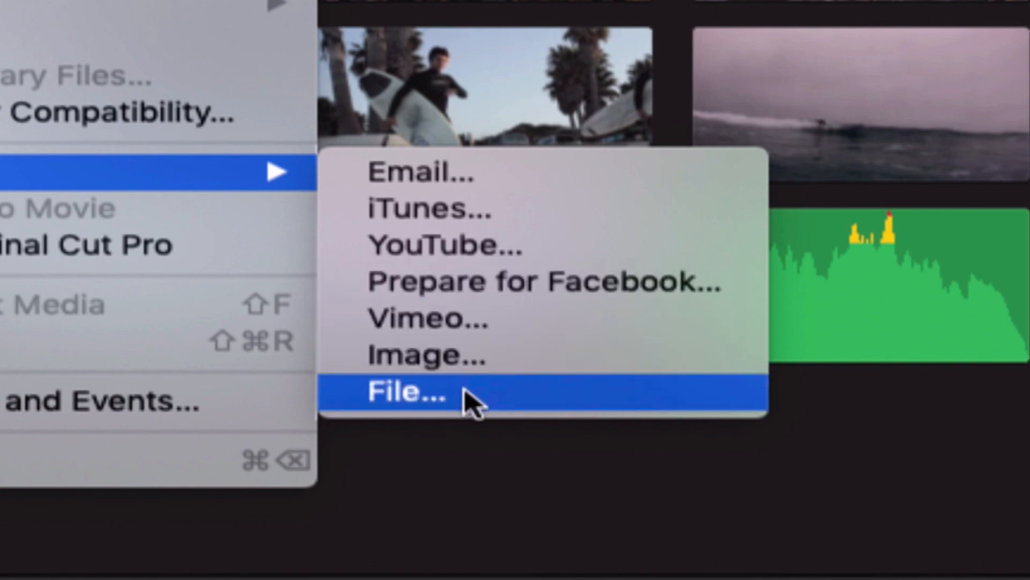
click(413, 404)
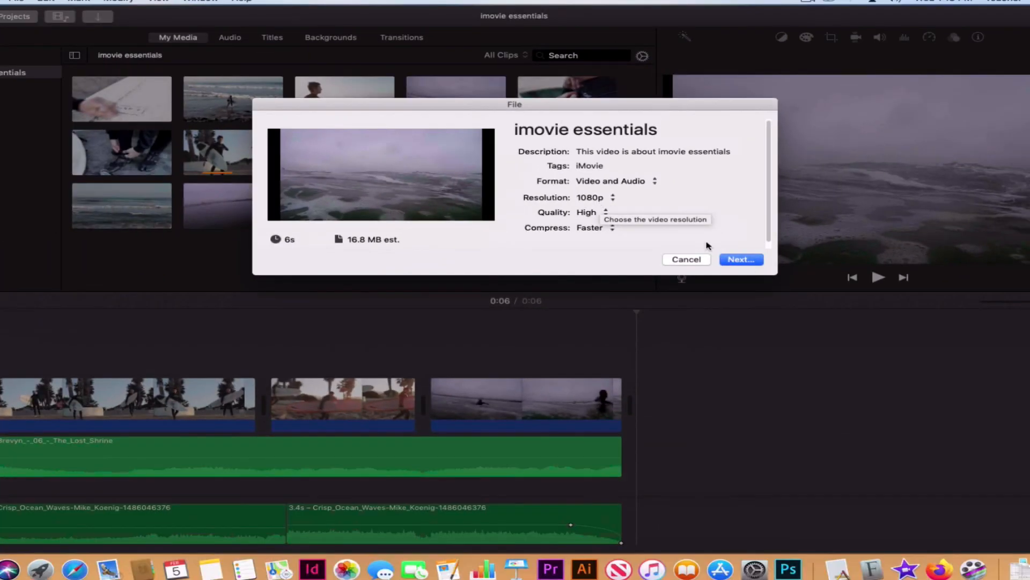
click(745, 259)
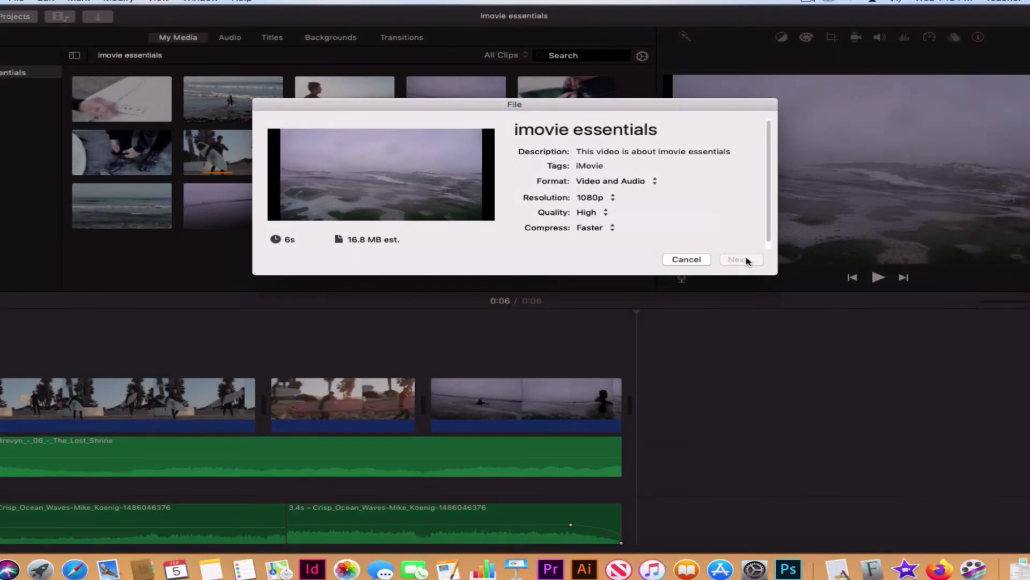
Prefix the export's file name "imovie essentials" with the author's last name, first initial and an underscore.
key(Left)
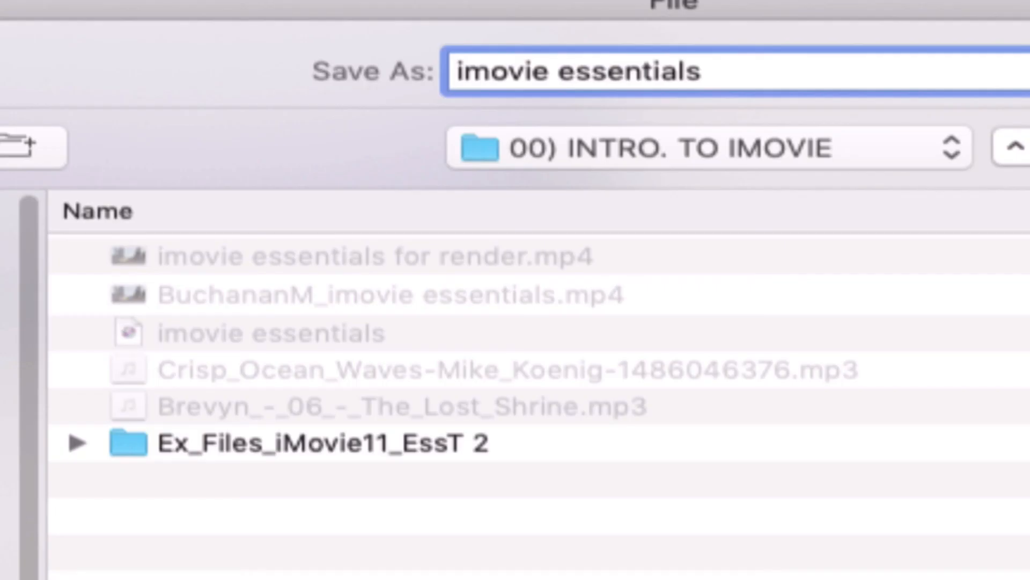
text(Buchanan)
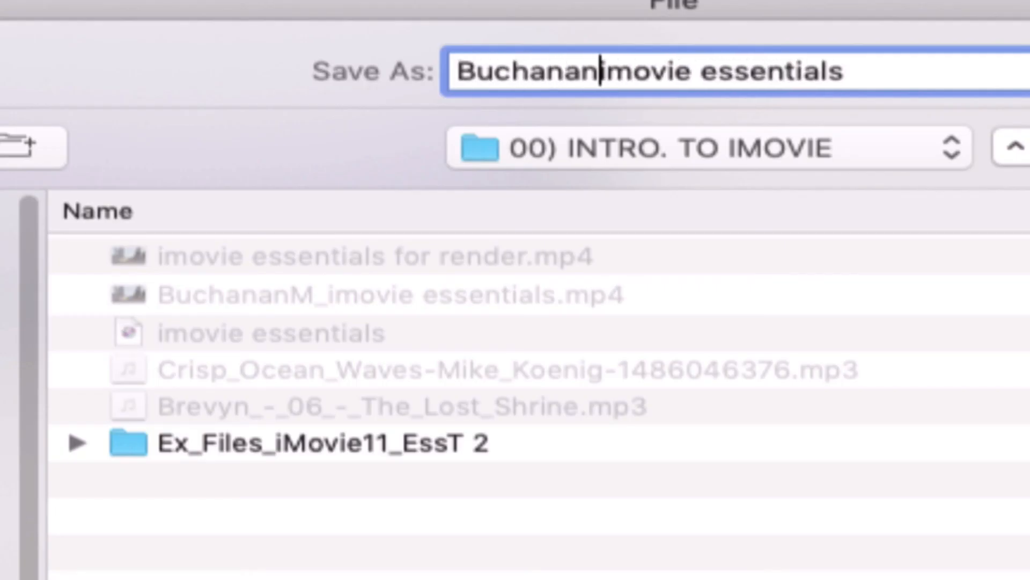
text(M_)
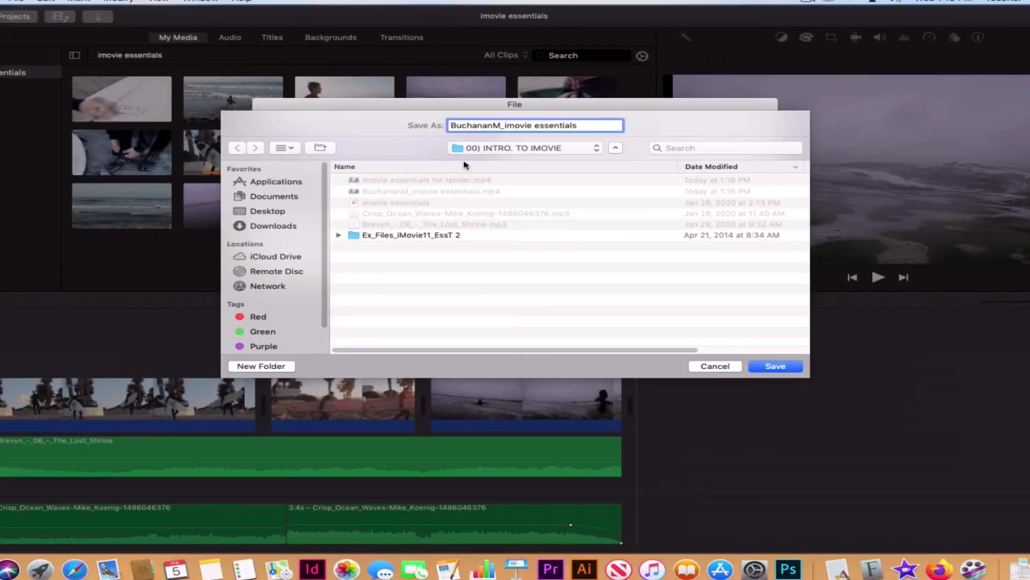
Save the exported movie in the "00) INTRO. TO IMOVIE" folder on the Desktop.
click(615, 148)
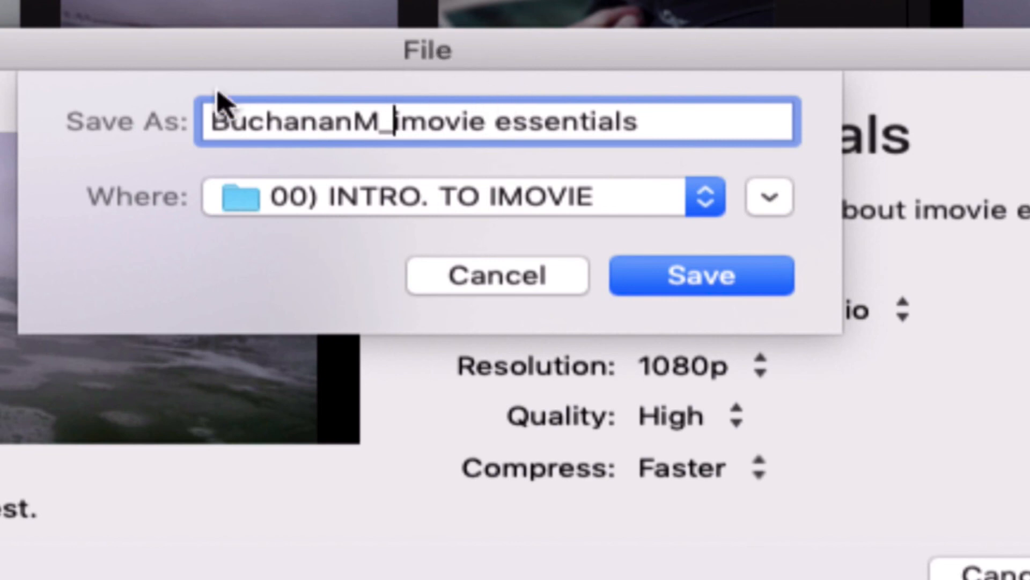
click(773, 201)
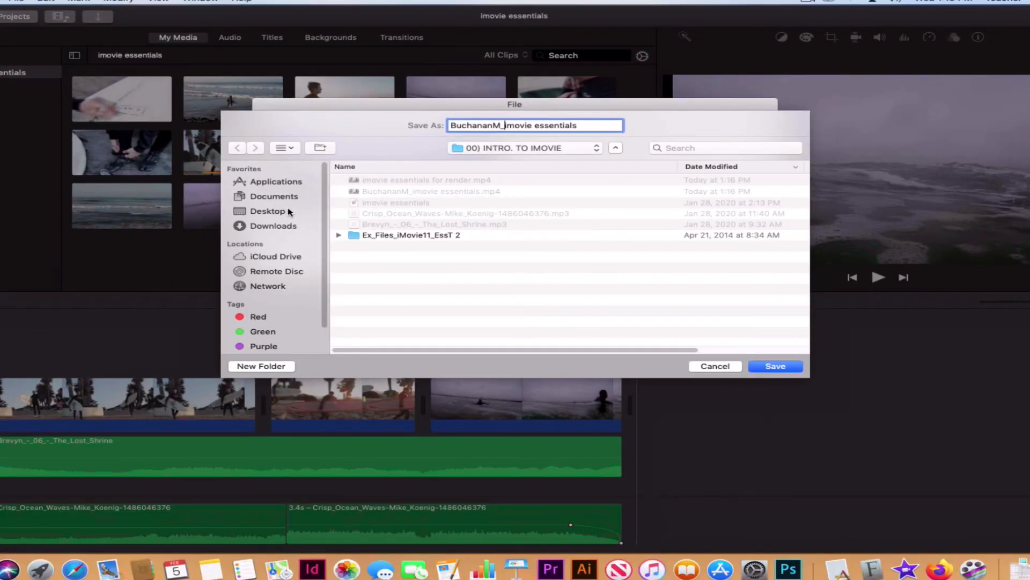
click(253, 213)
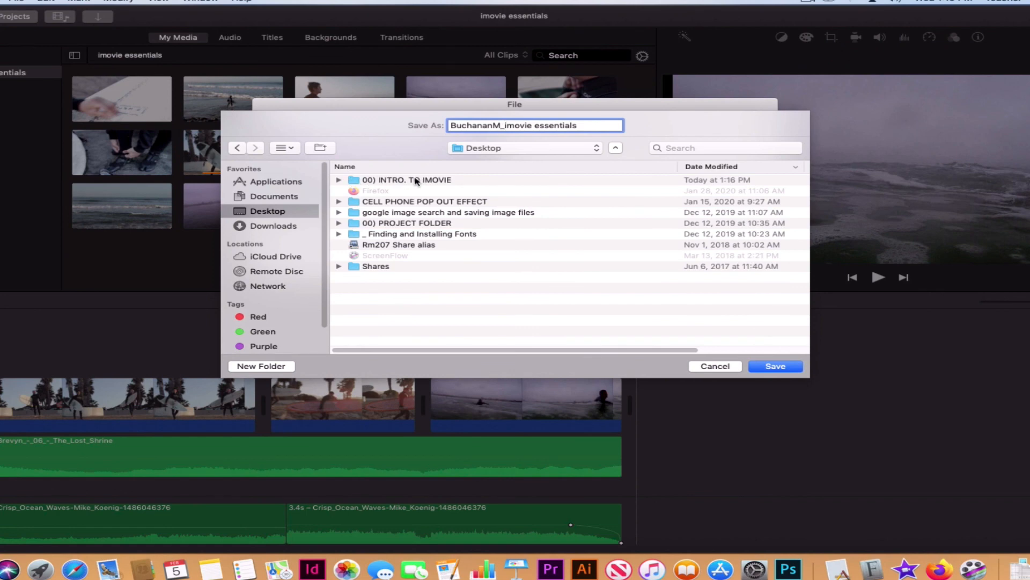
click(416, 181)
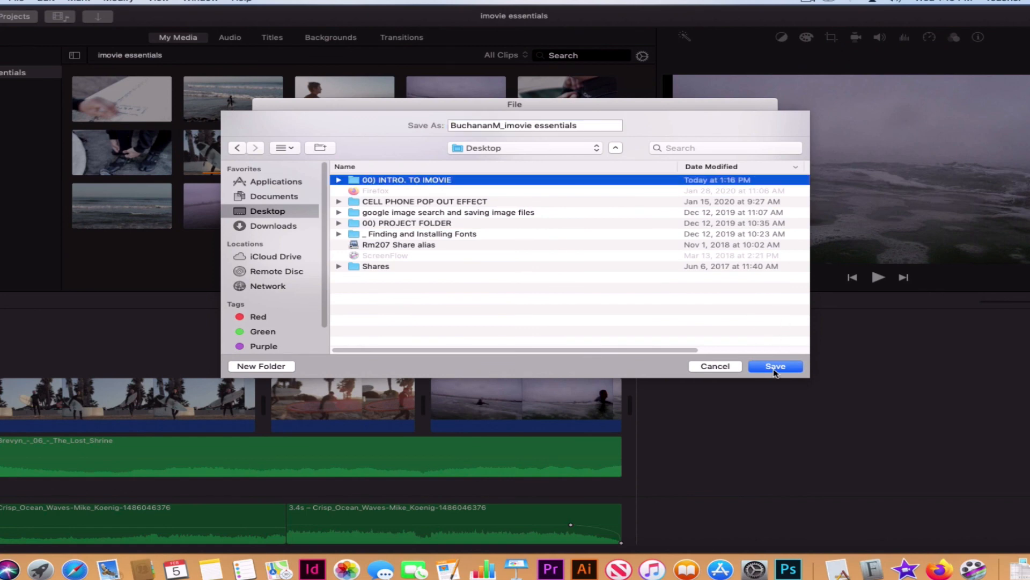
double_click(438, 183)
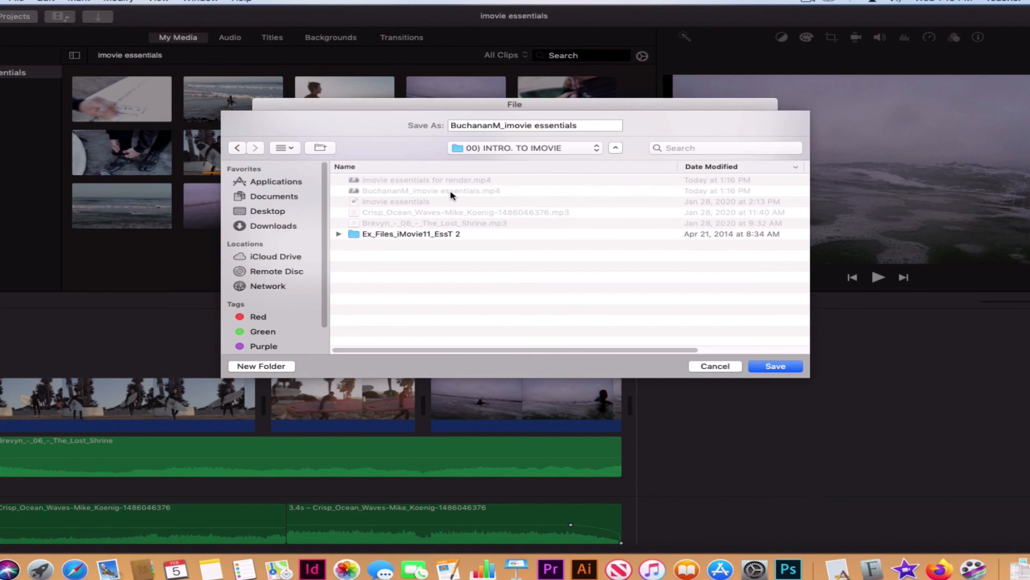
click(785, 367)
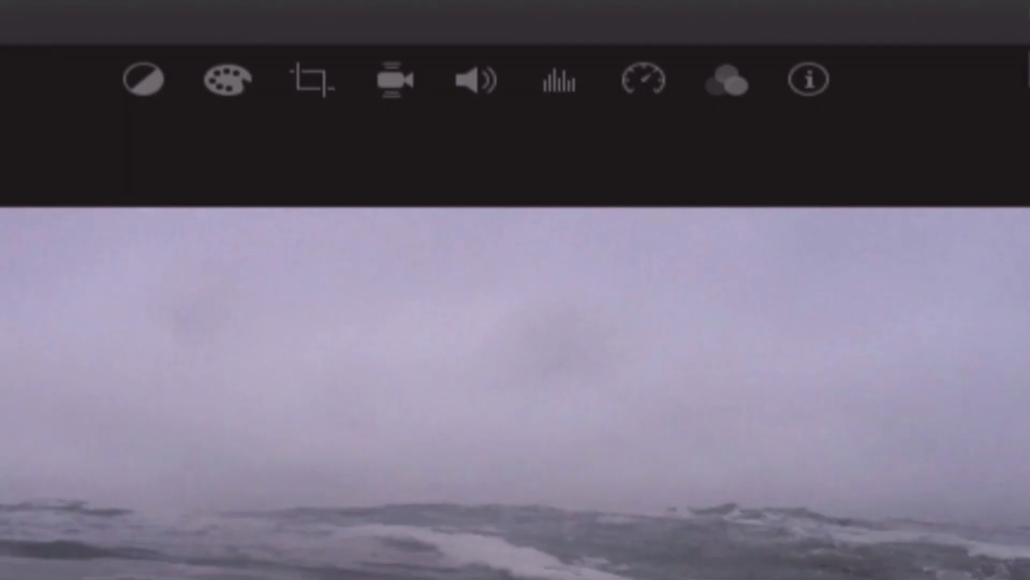